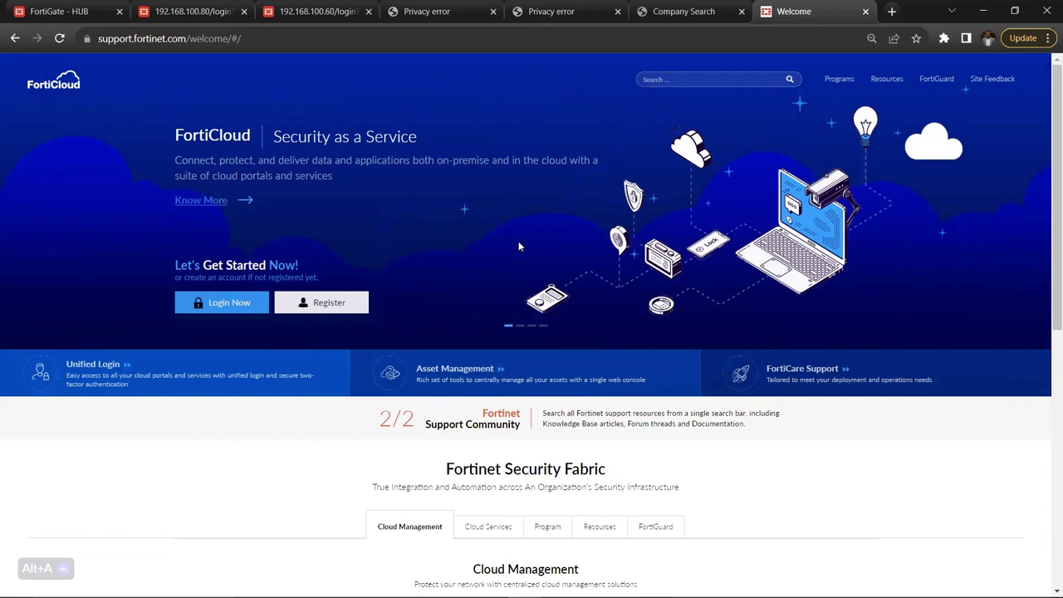
Switch to the FortiGate - HUB tab showing its Network Interfaces list.
left_click(65, 7)
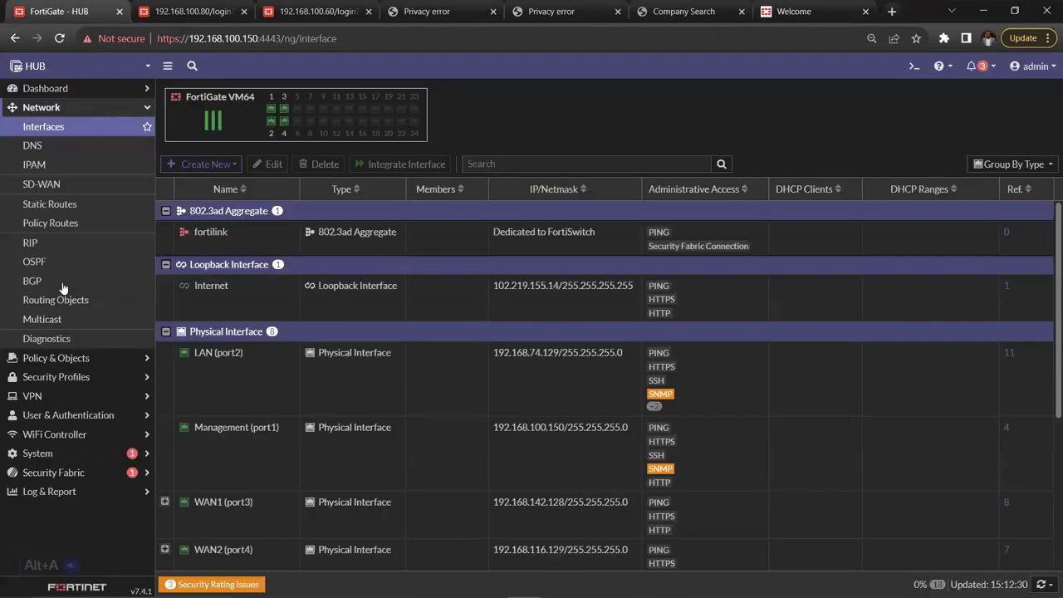
Open the HUB's Dashboard > Status, show its serial number, then return to the FortiCloud welcome page.
left_click(73, 96)
left_click(72, 93)
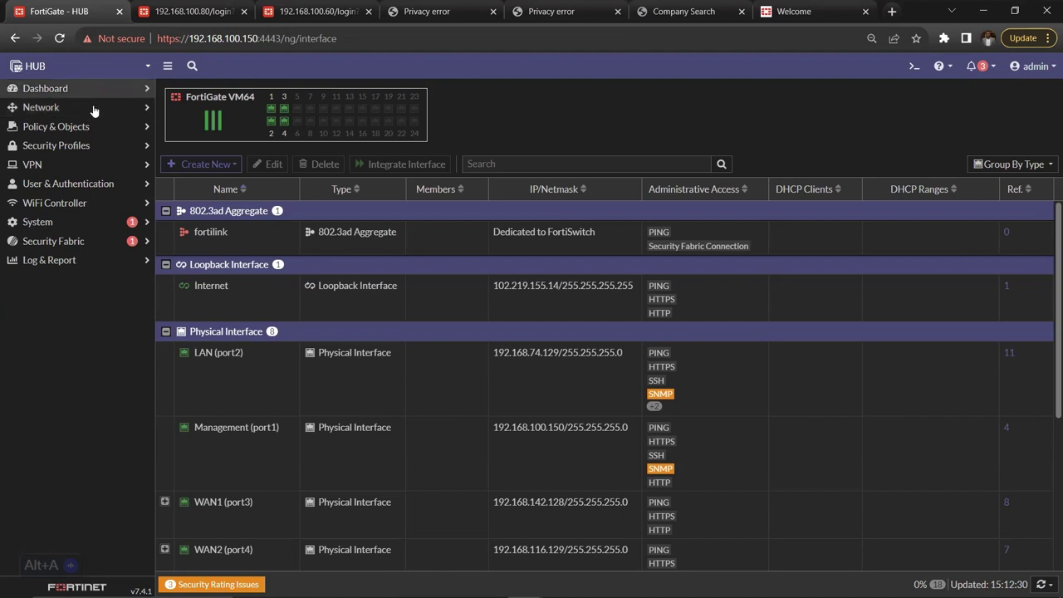
left_click(91, 93)
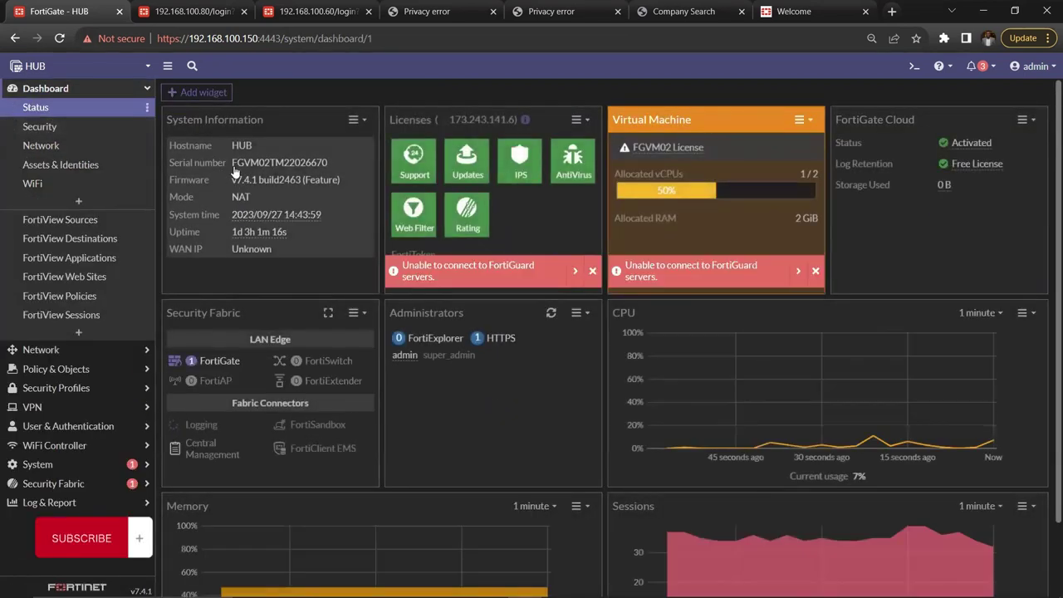
left_click(325, 170)
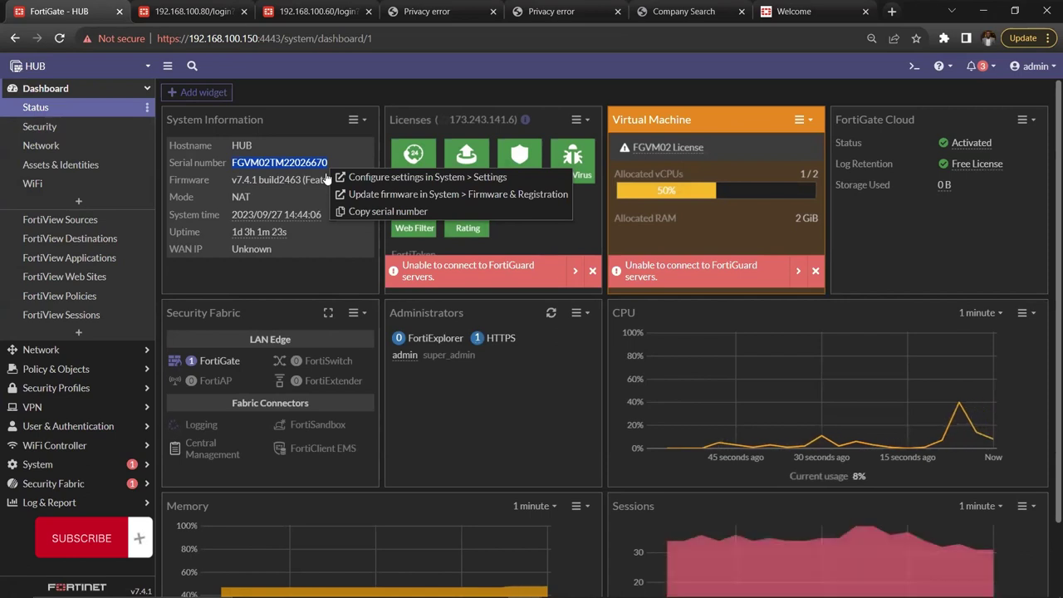
key("ctrl+9")
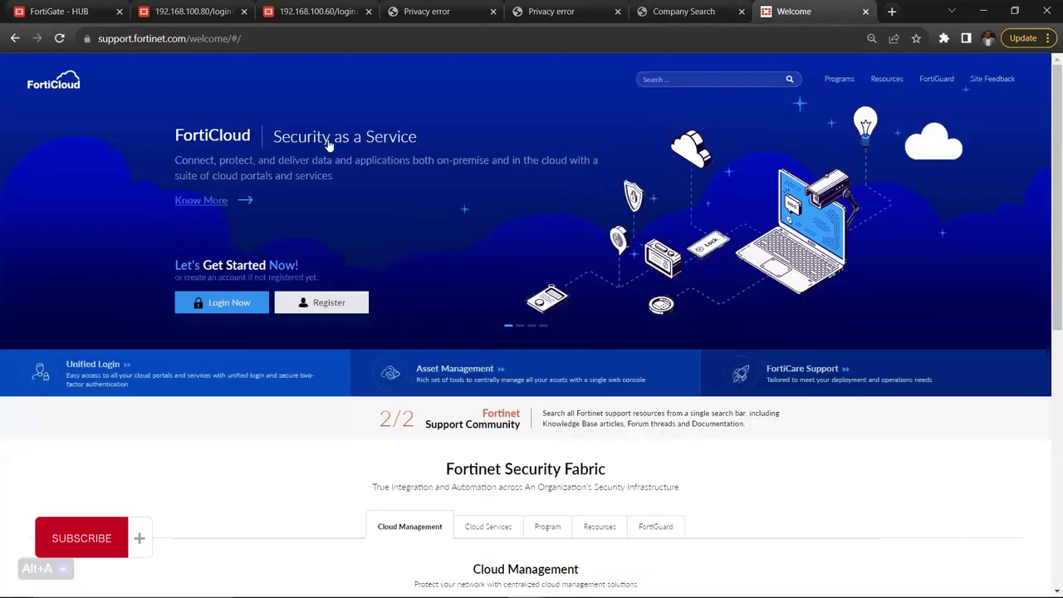
Follow the welcome page's Login Now link to the FortiCloud Email Login page.
left_click(274, 39)
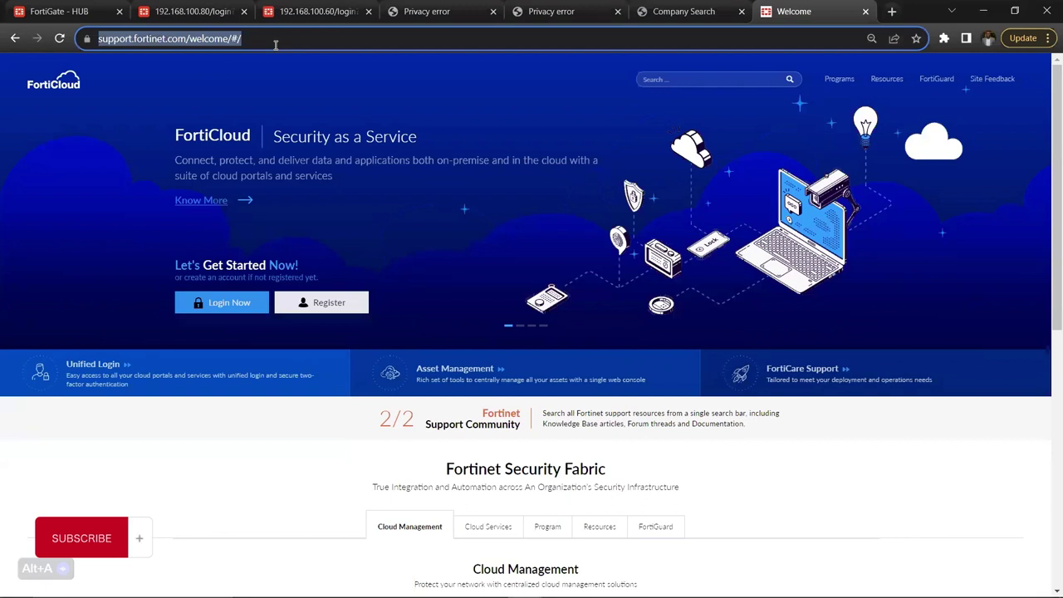
left_click(71, 249)
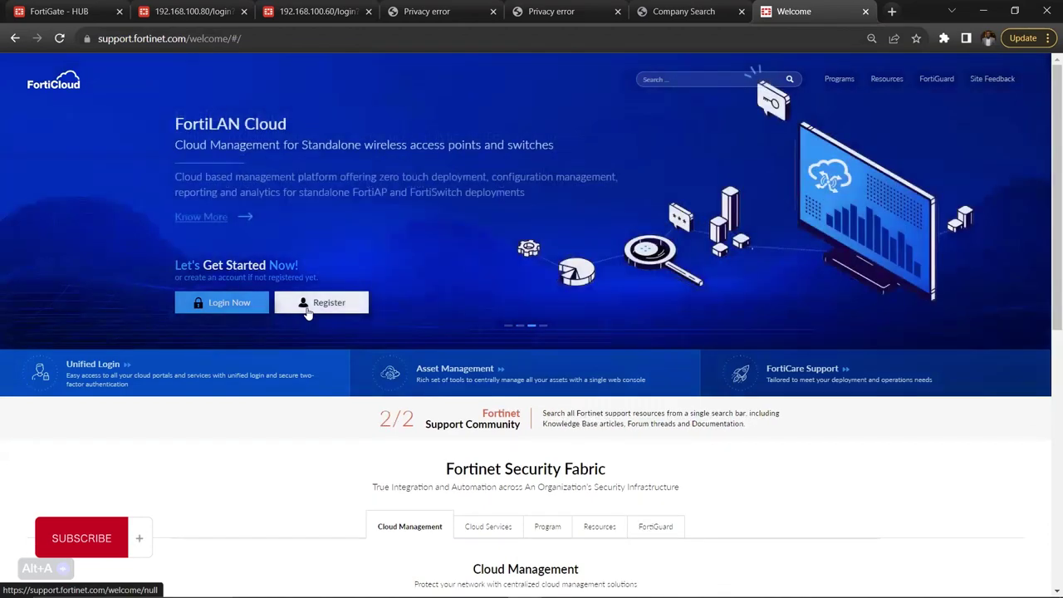
left_click(207, 310)
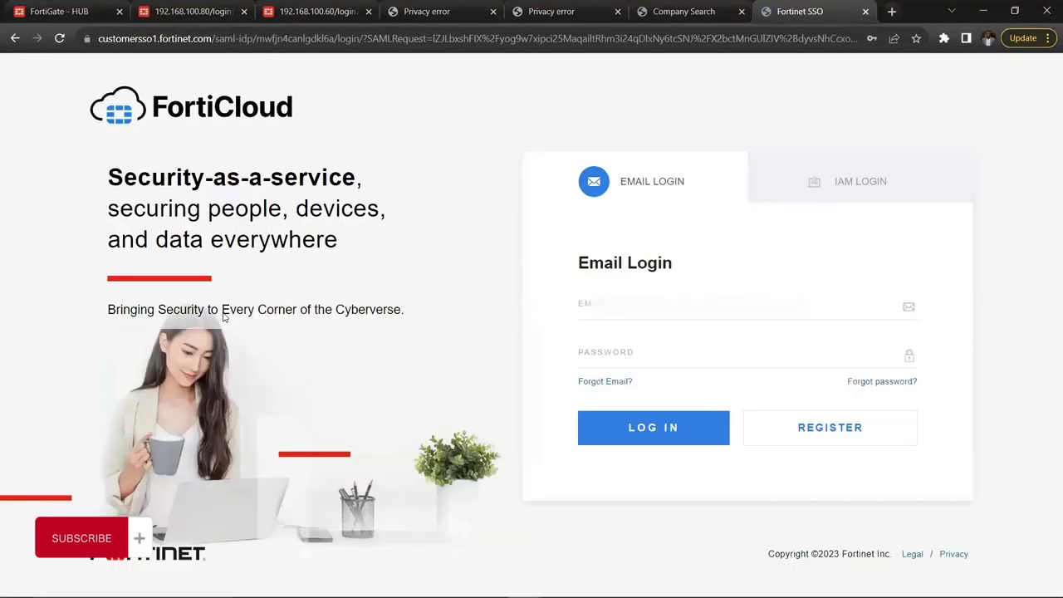
Sign in to FortiCloud with the saved account credentials.
left_click(586, 306)
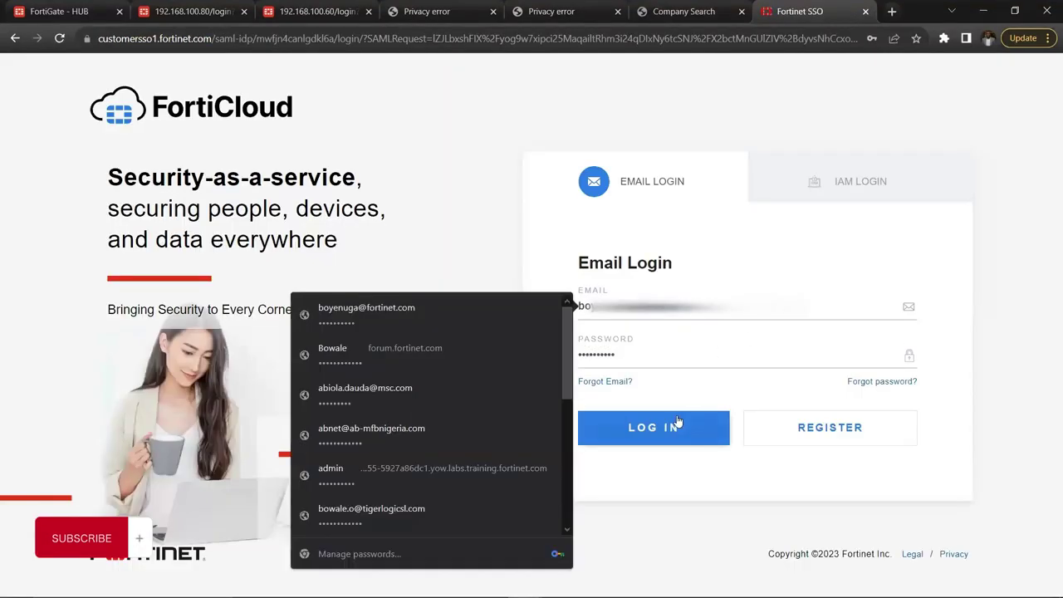
left_click(673, 422)
key("alt+a")
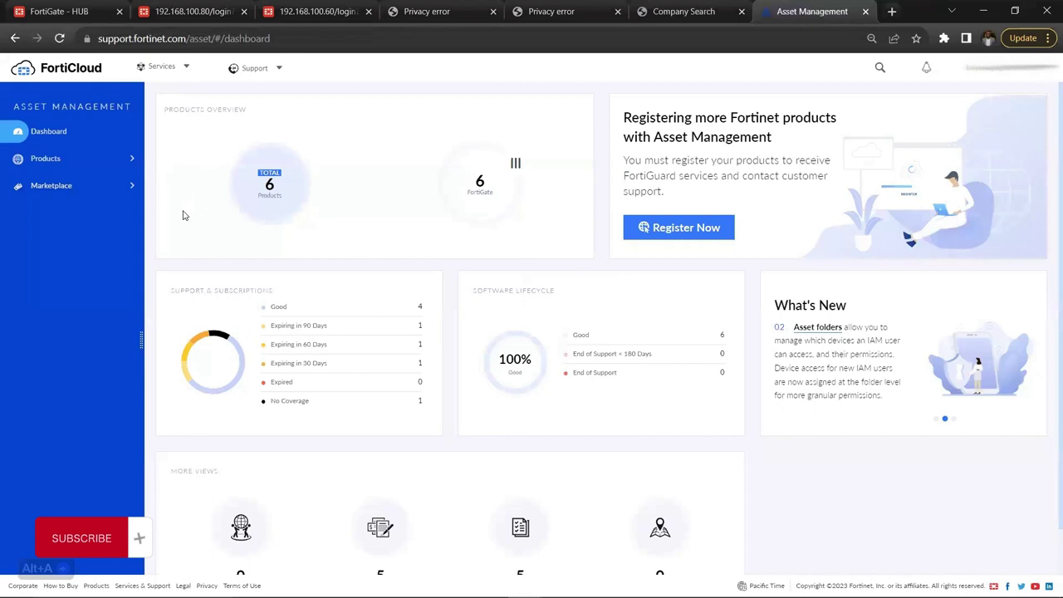
left_click(123, 164)
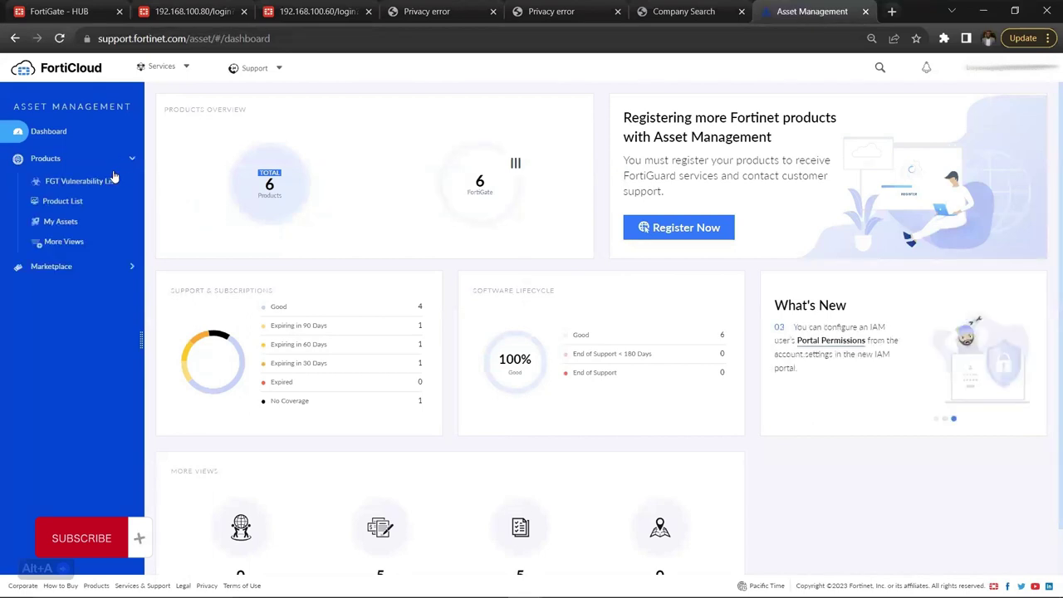
left_click(73, 214)
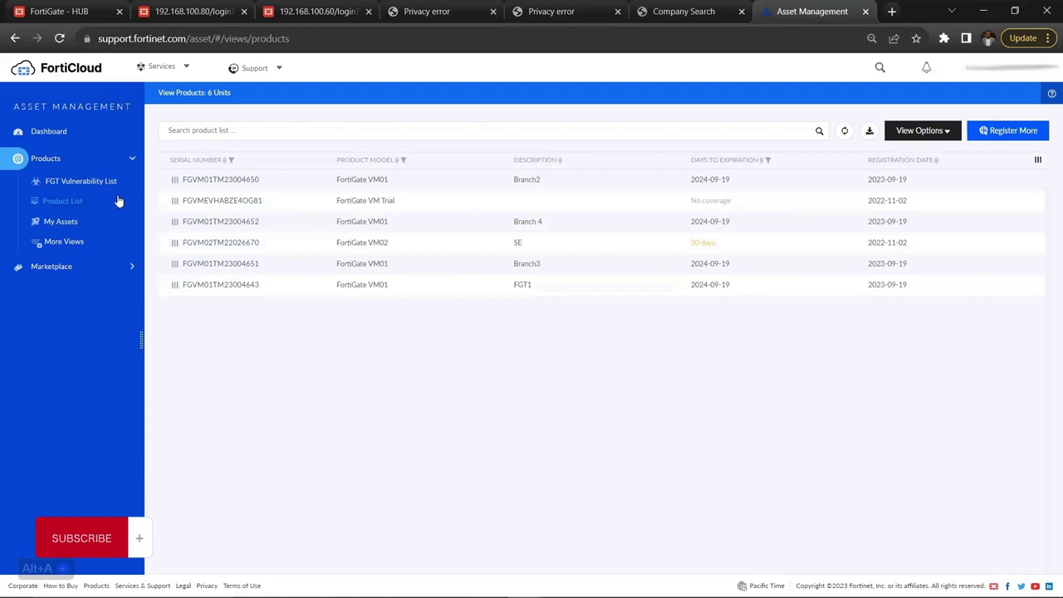
left_click(53, 136)
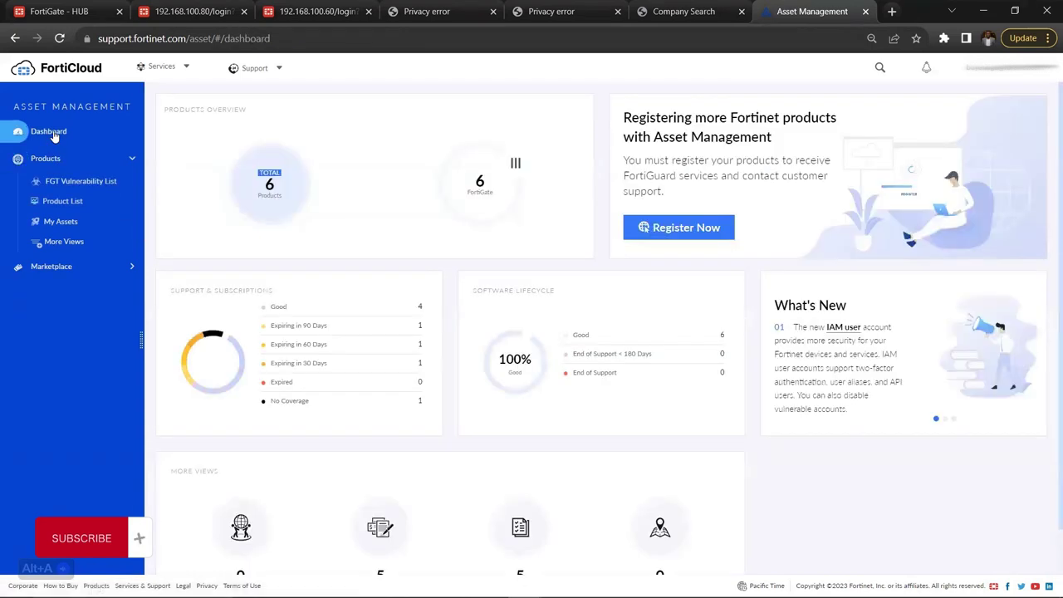
Start a new product registration and copy the HUB's serial number from the FortiGate tab.
left_click(655, 241)
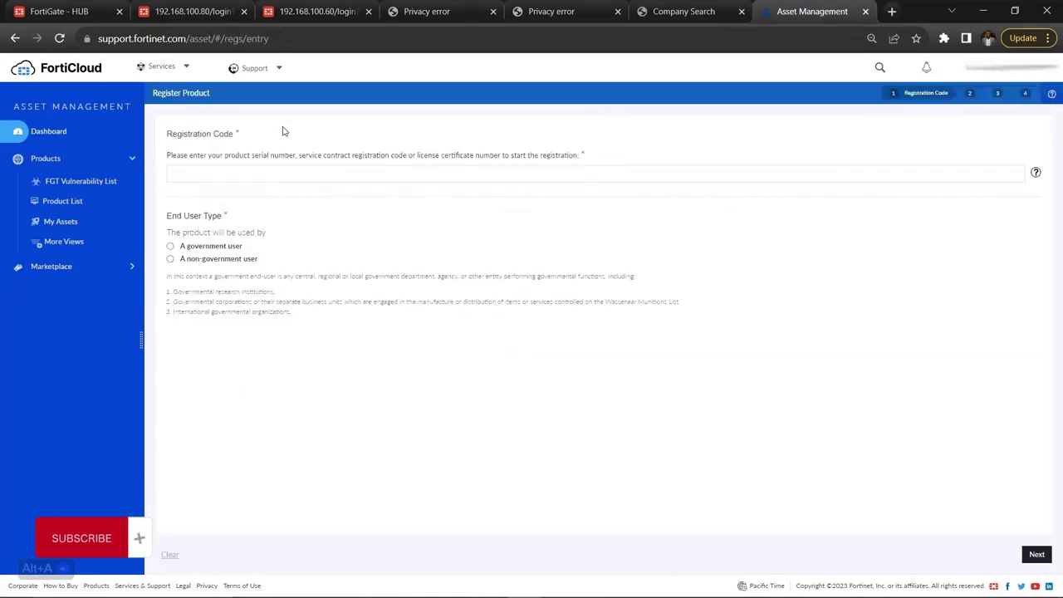
left_click(45, 12)
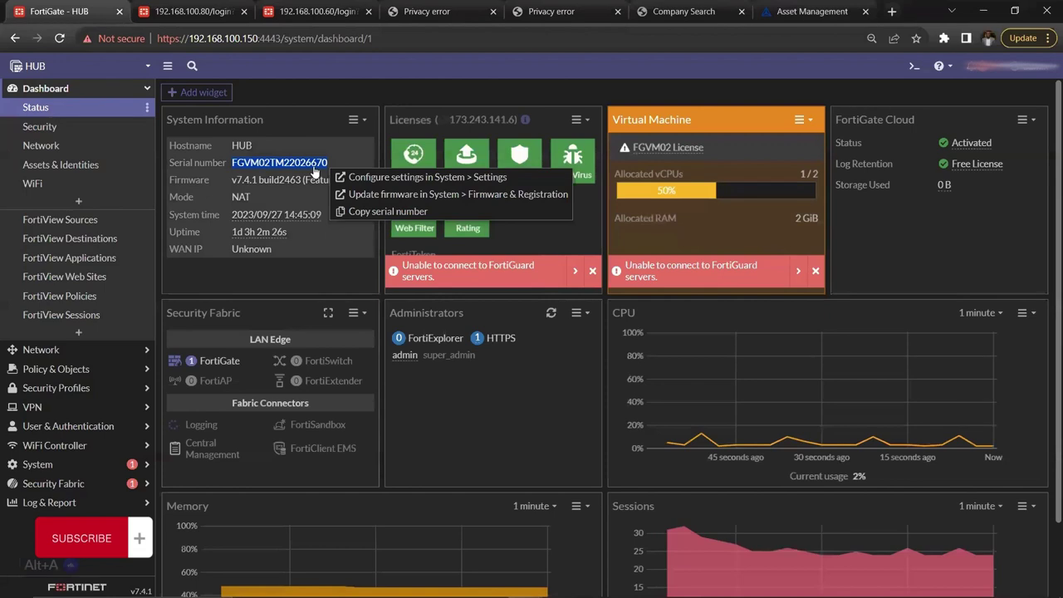
key("alt+a")
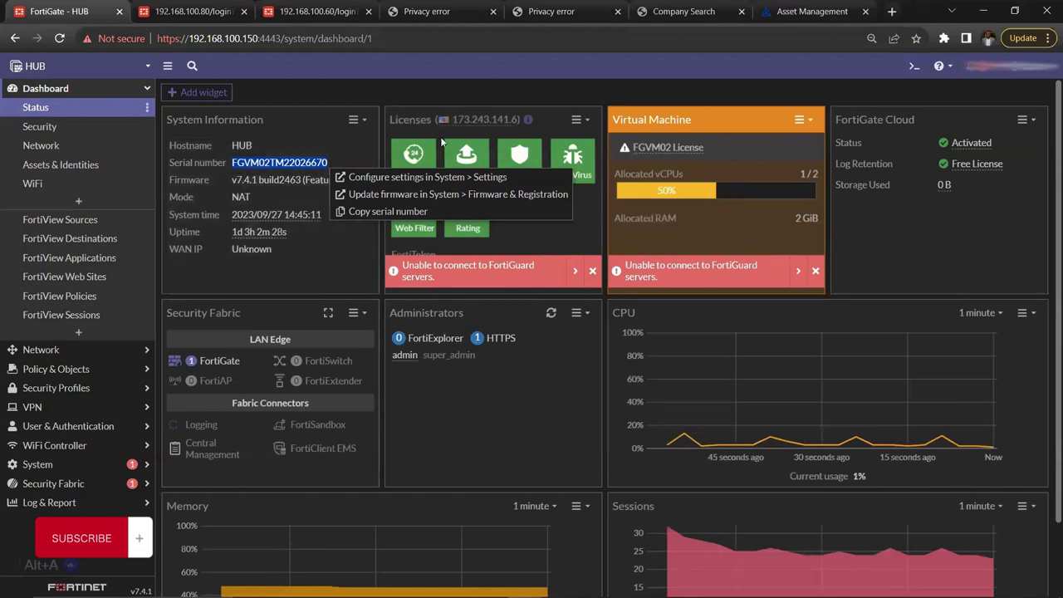
key("ctrl+9")
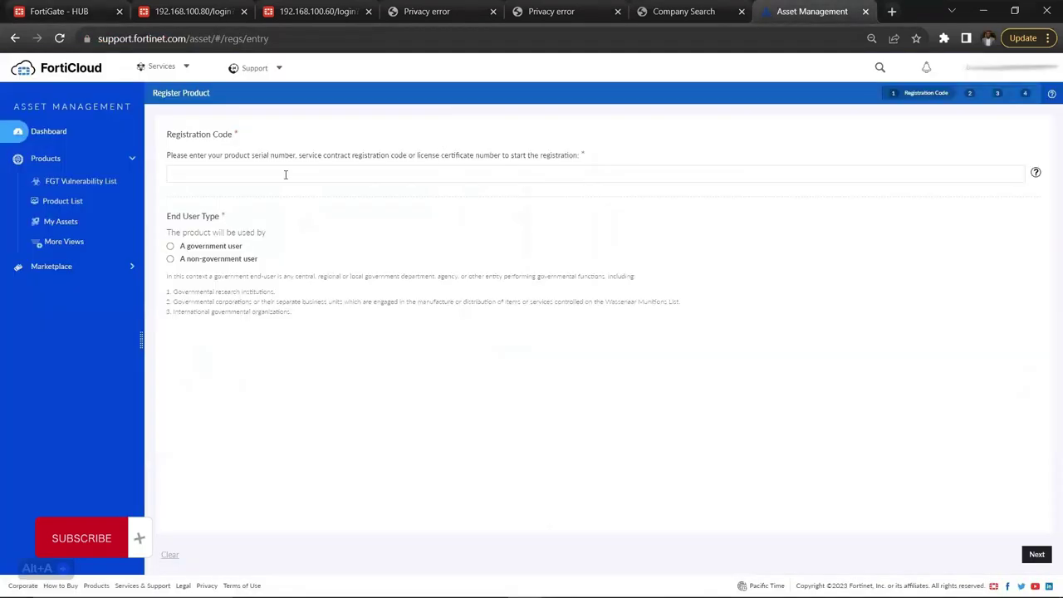
Submit the pasted serial as Registration Code for a non-government user, then return to FortiGate.
left_click(285, 174)
key("ctrl+v")
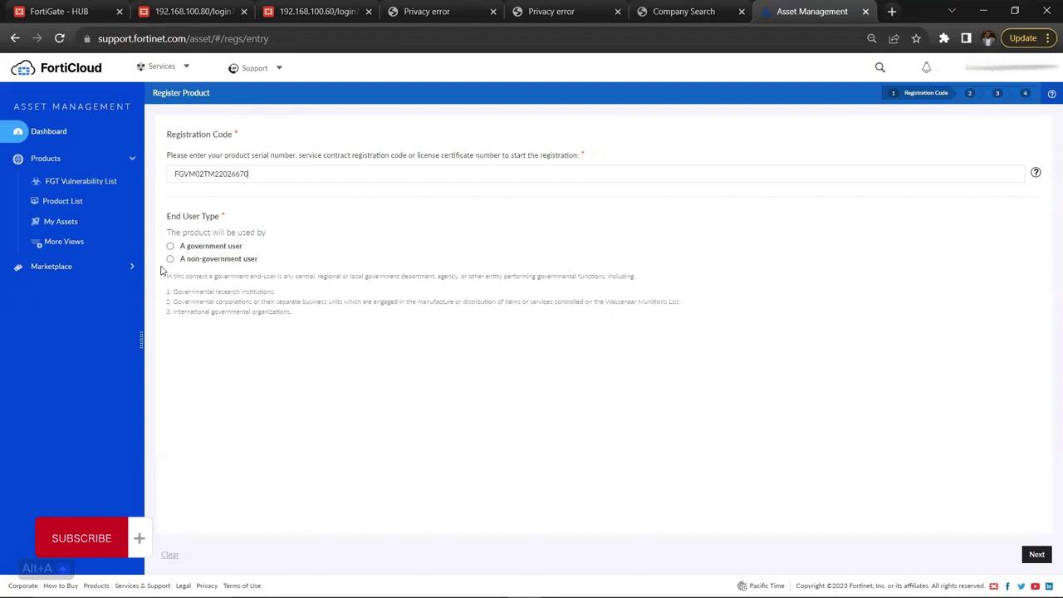
left_click(170, 259)
left_click(1031, 555)
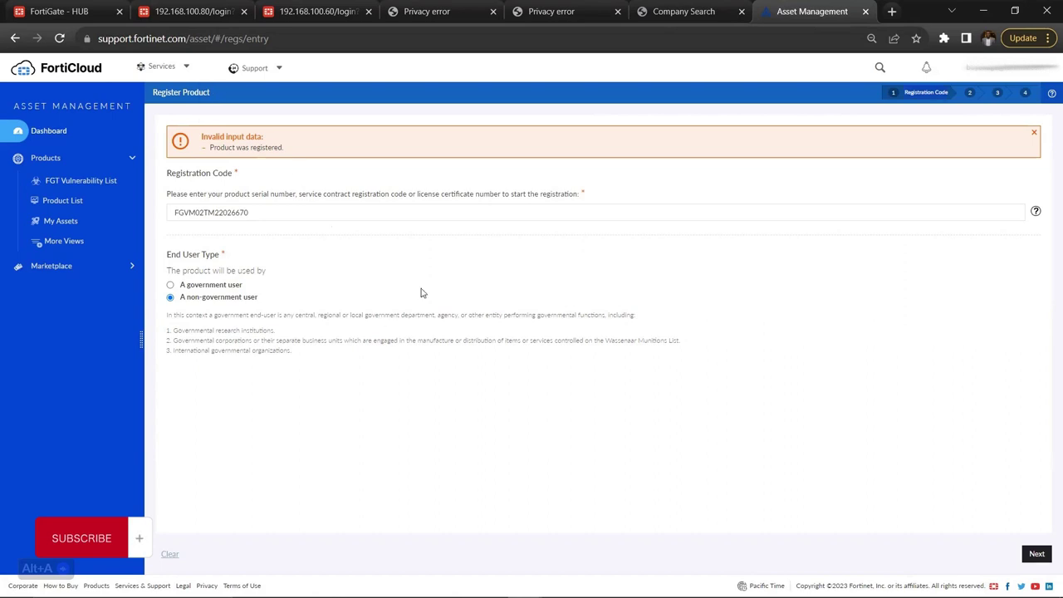
left_click(58, 11)
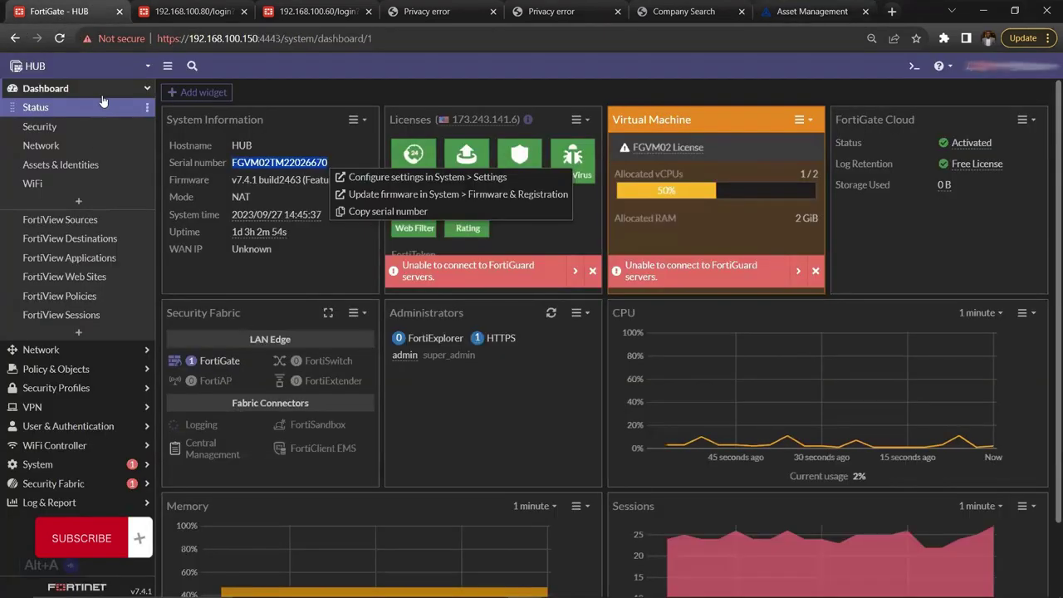
Open Network > Static Routes and select the default 0.0.0.0/0 route.
left_click(100, 90)
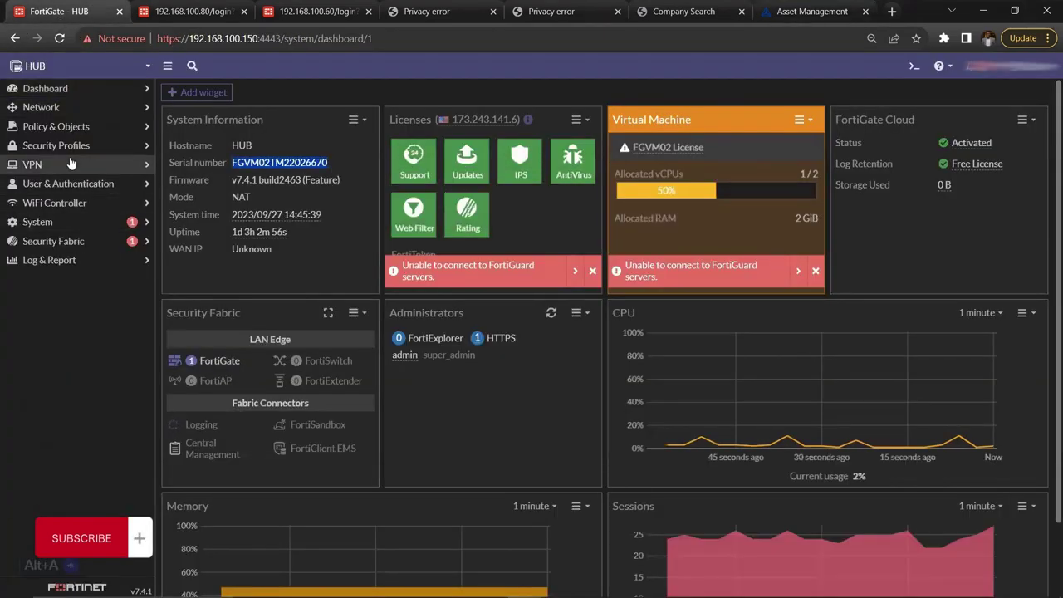
left_click(42, 107)
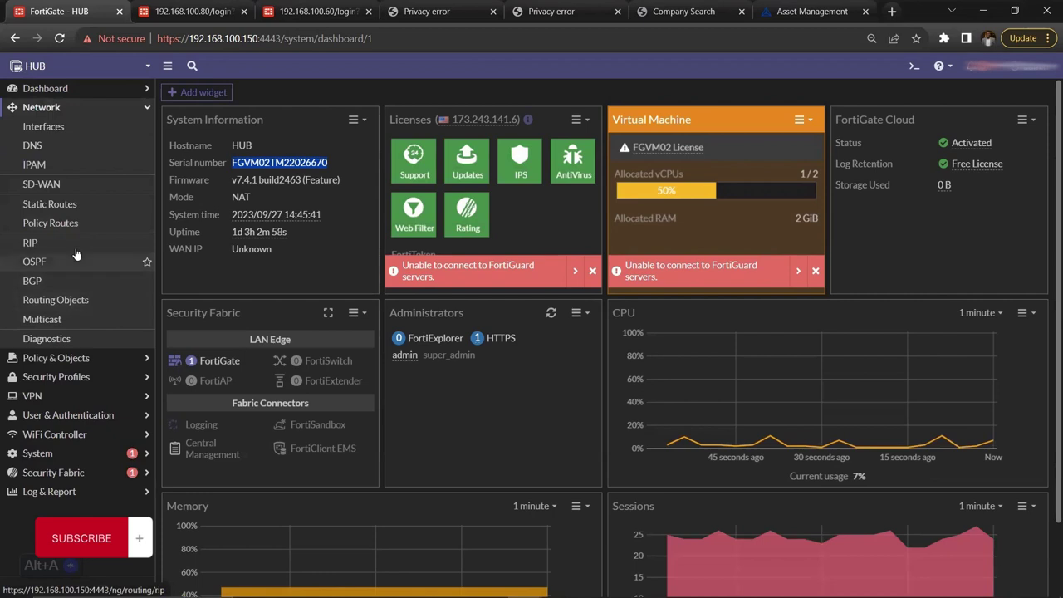
left_click(72, 205)
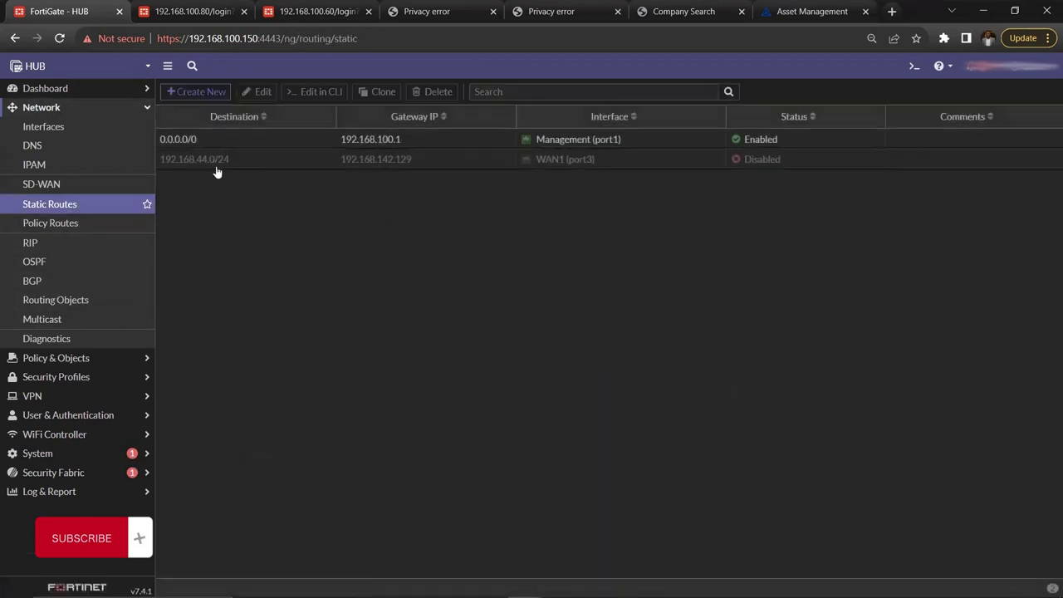
left_click(209, 148)
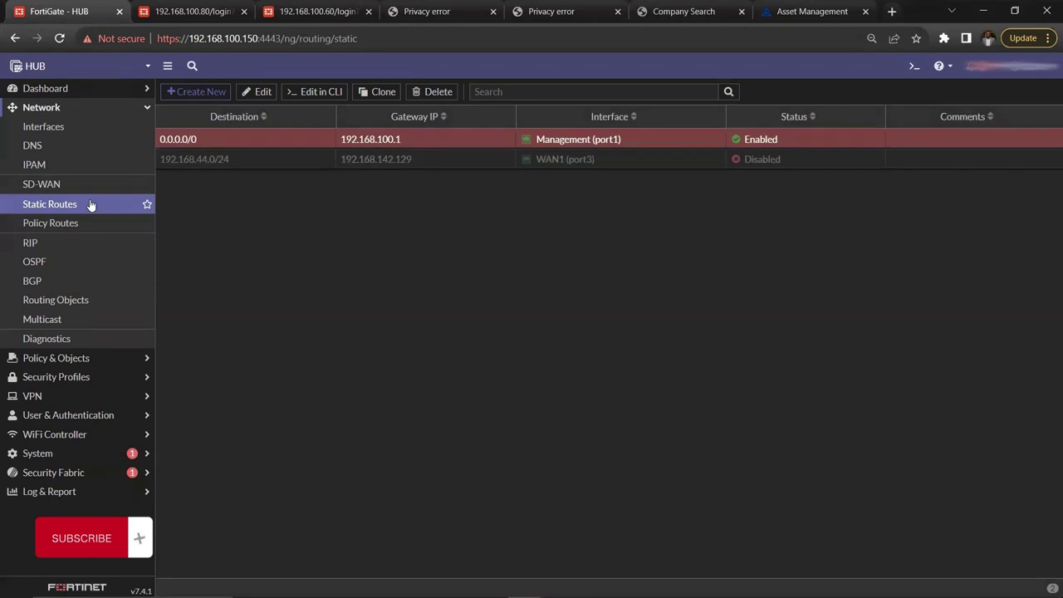
Recheck the FortiCloud registration page, then open the HUB's Dashboard > Status.
left_click(112, 110)
left_click(120, 92)
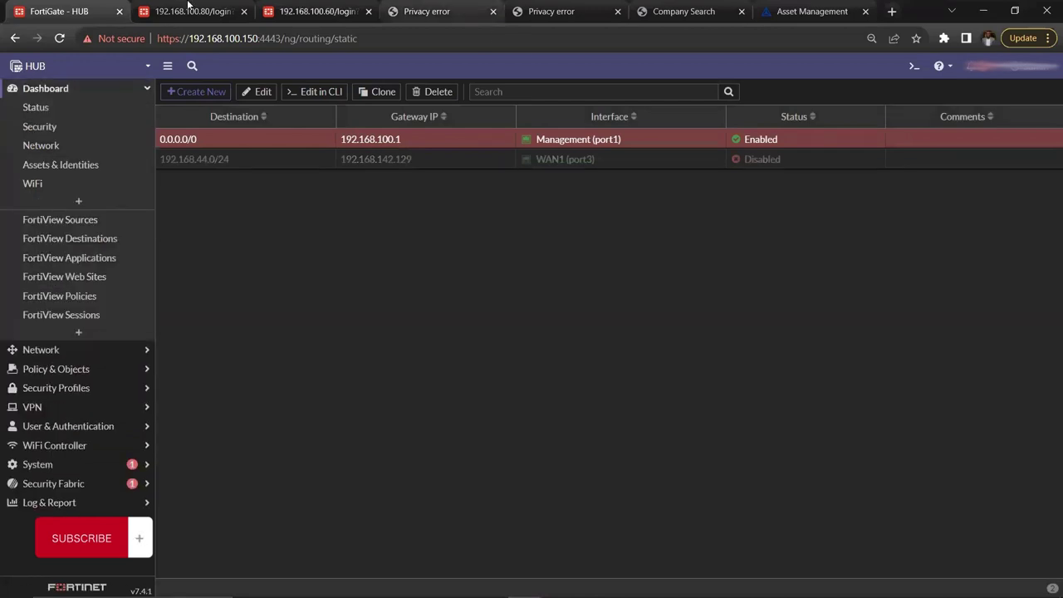
left_click(818, 20)
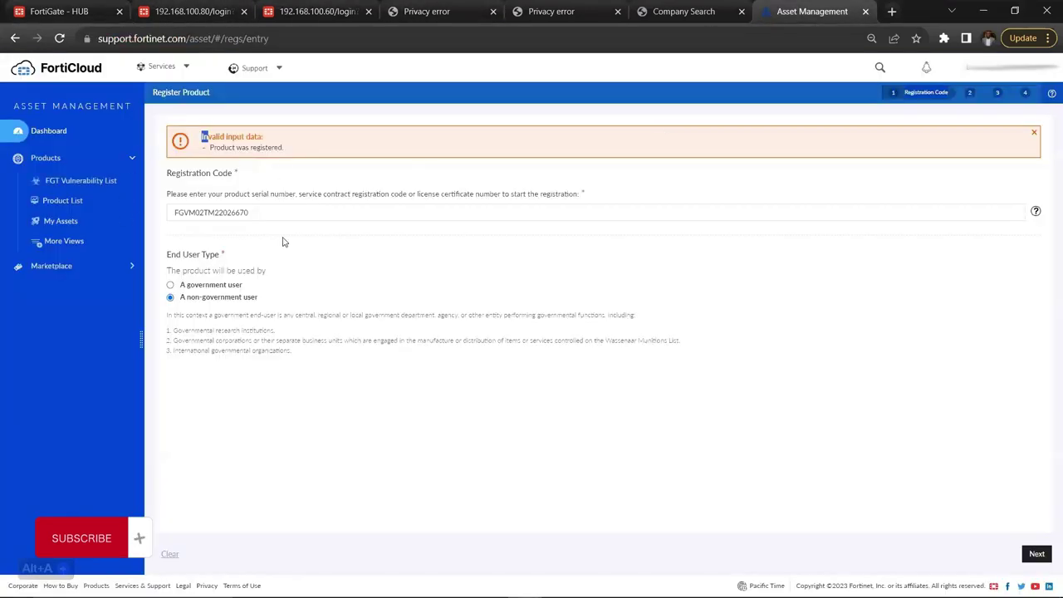
left_click(104, 20)
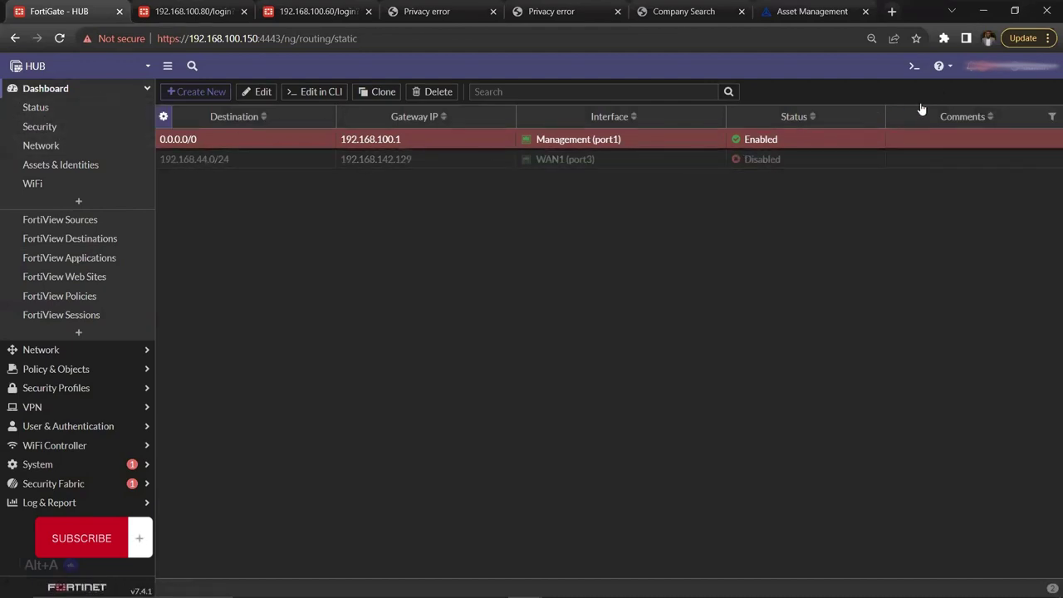
left_click(87, 110)
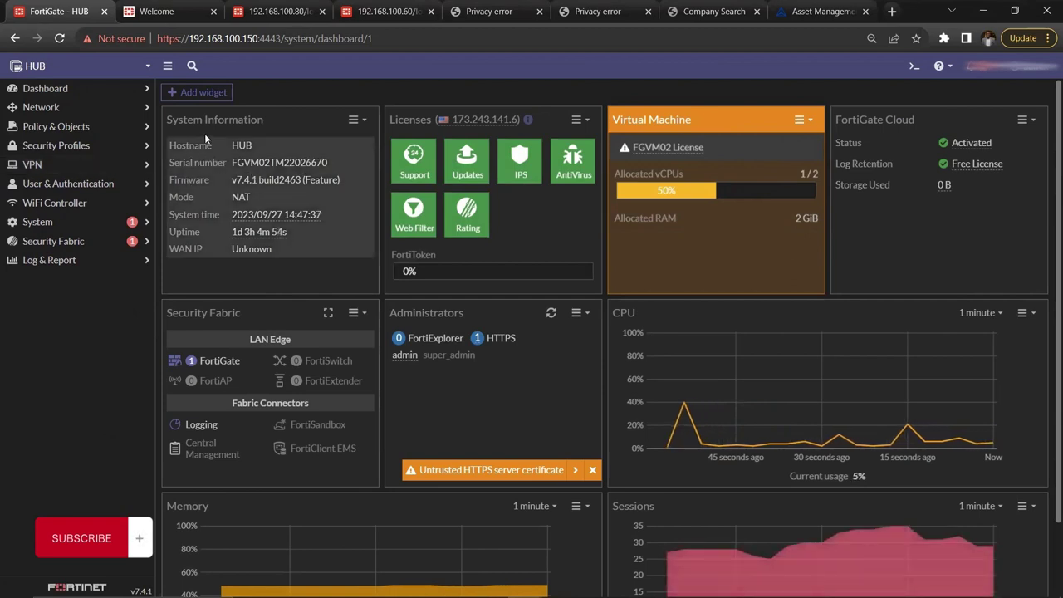
Select the HUB's serial number text and bring the Foxit PDF Reader window to the front.
left_click_drag(231, 164, 318, 168)
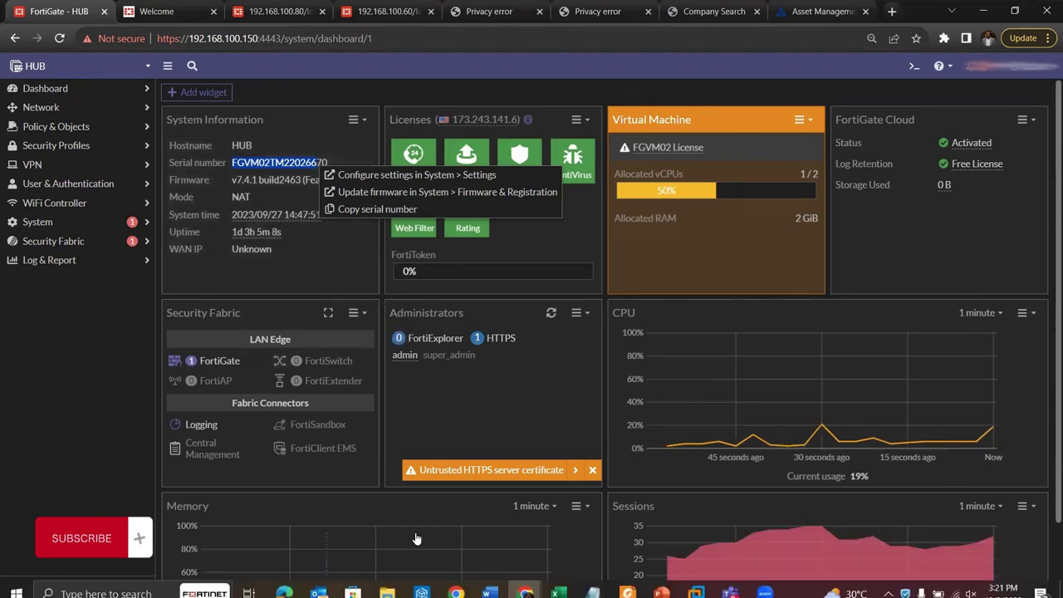
mouse_move(526, 586)
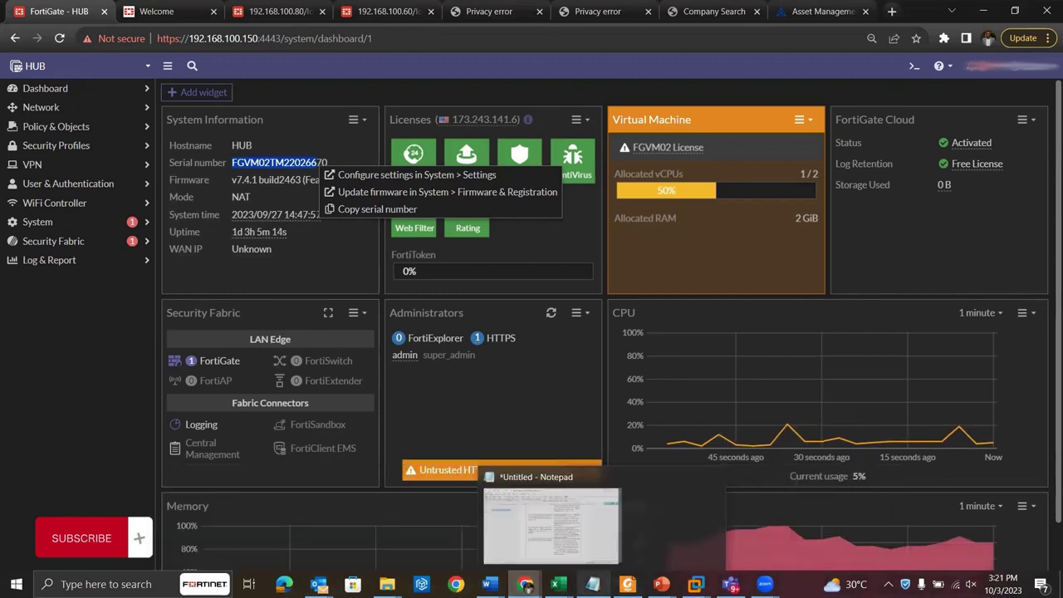
left_click(562, 539)
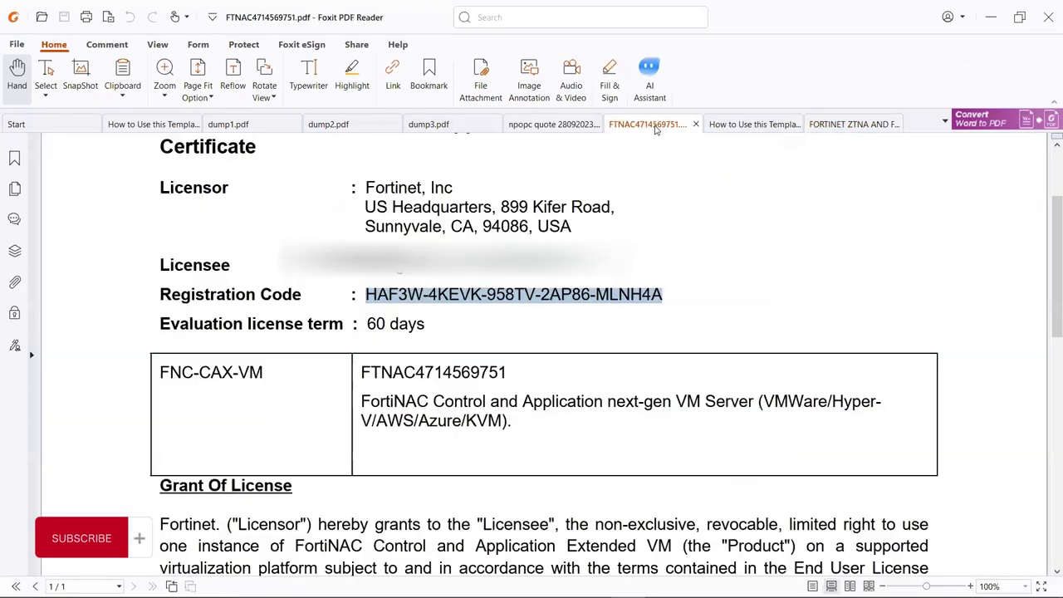
Copy the Registration Code from the FTNAC4714569751.pdf certificate and return to the browser.
left_click(656, 124)
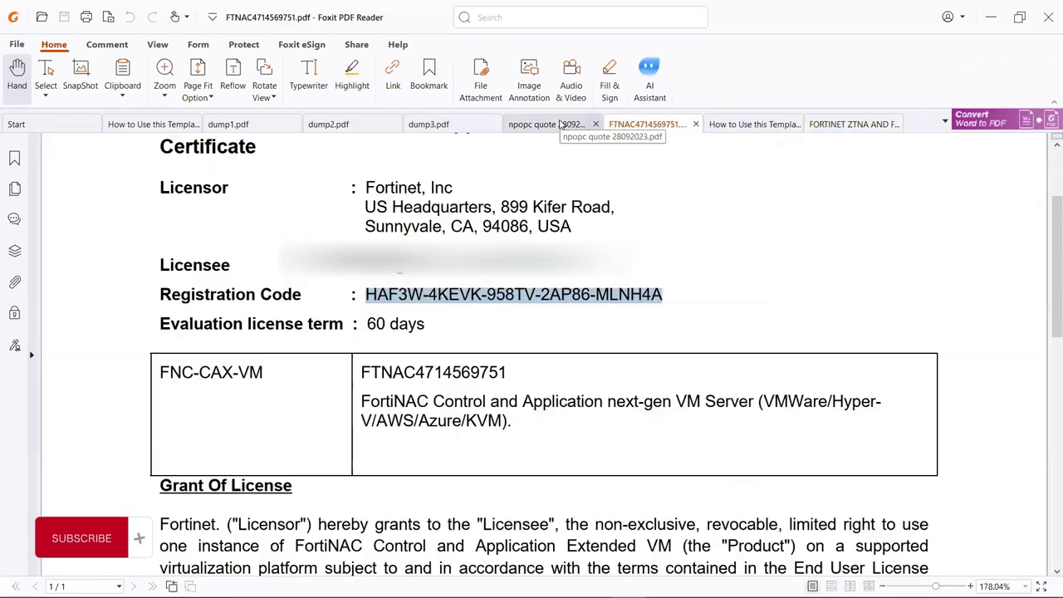
left_click(562, 125)
left_click(623, 124)
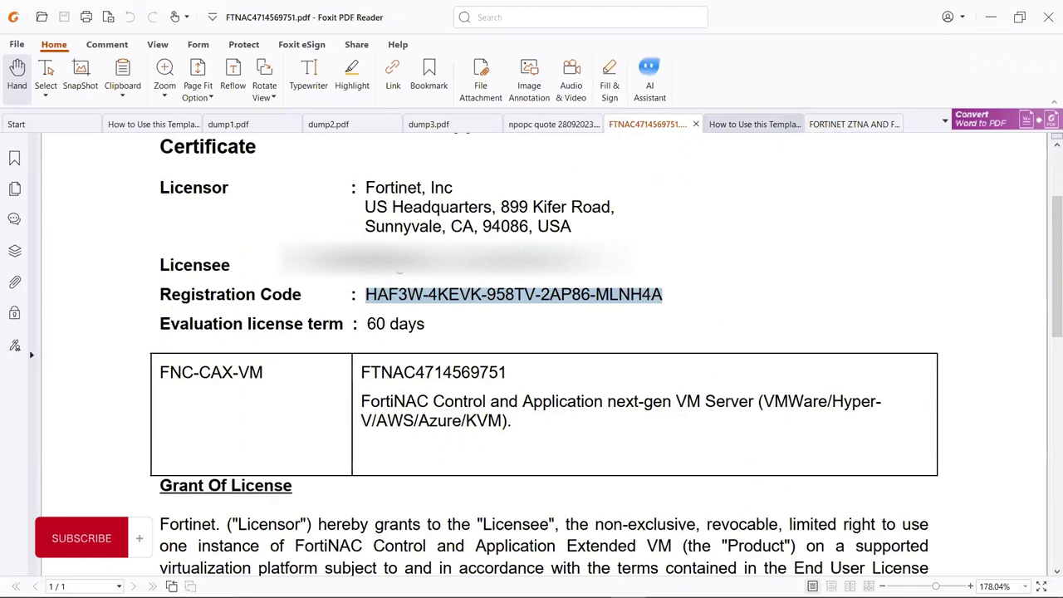
left_click_drag(365, 300, 667, 285)
left_click(1017, 16)
key("alt+a")
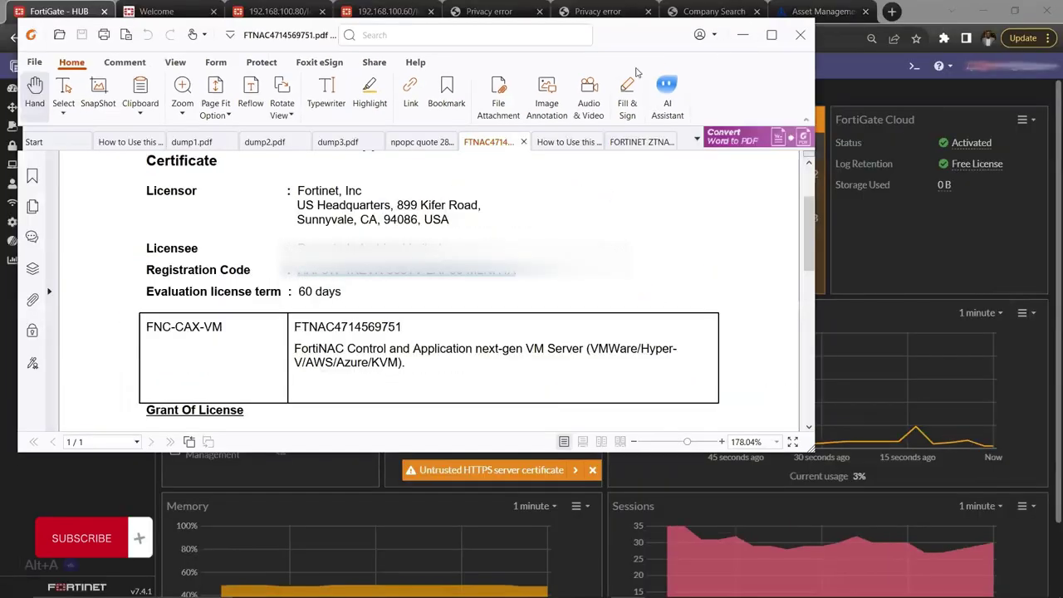
key("alt+Tab")
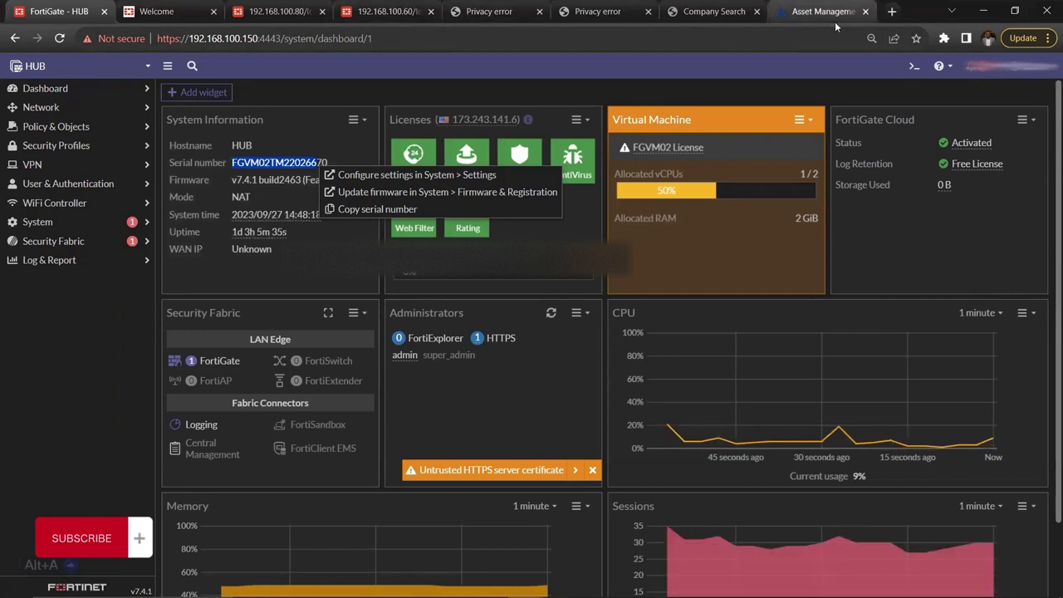
Paste the certificate's registration code into a new product registration, then open Products > Product List.
left_click(835, 21)
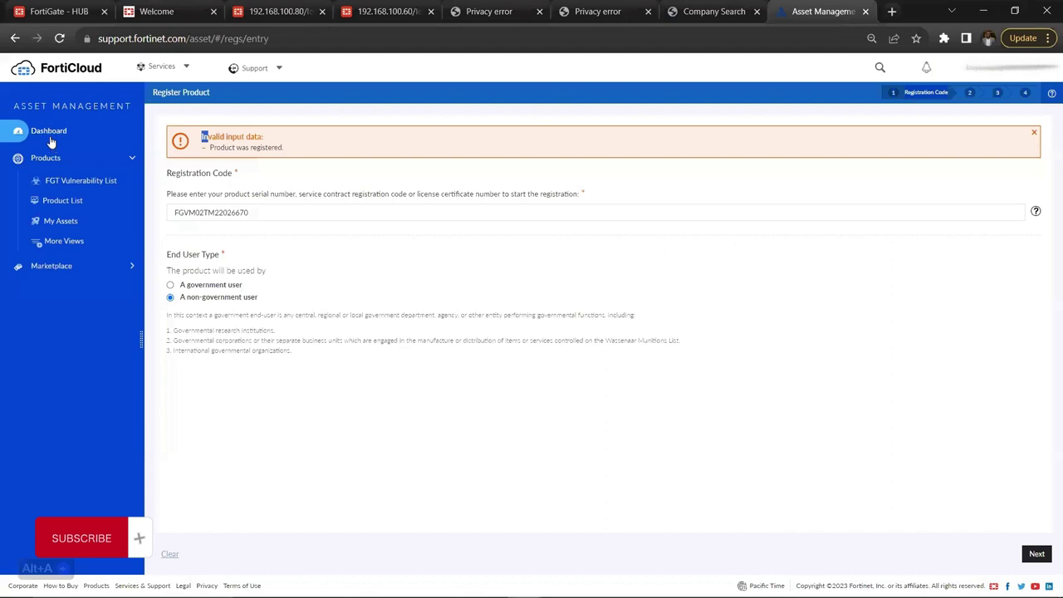
left_click(50, 132)
left_click(707, 226)
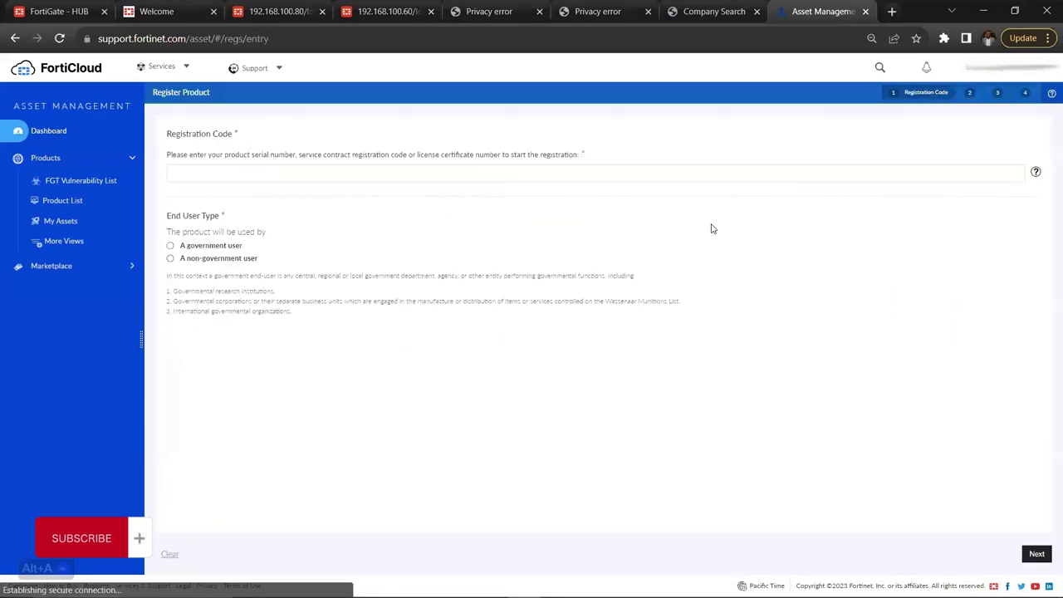
left_click_drag(156, 146, 251, 142)
left_click(246, 171)
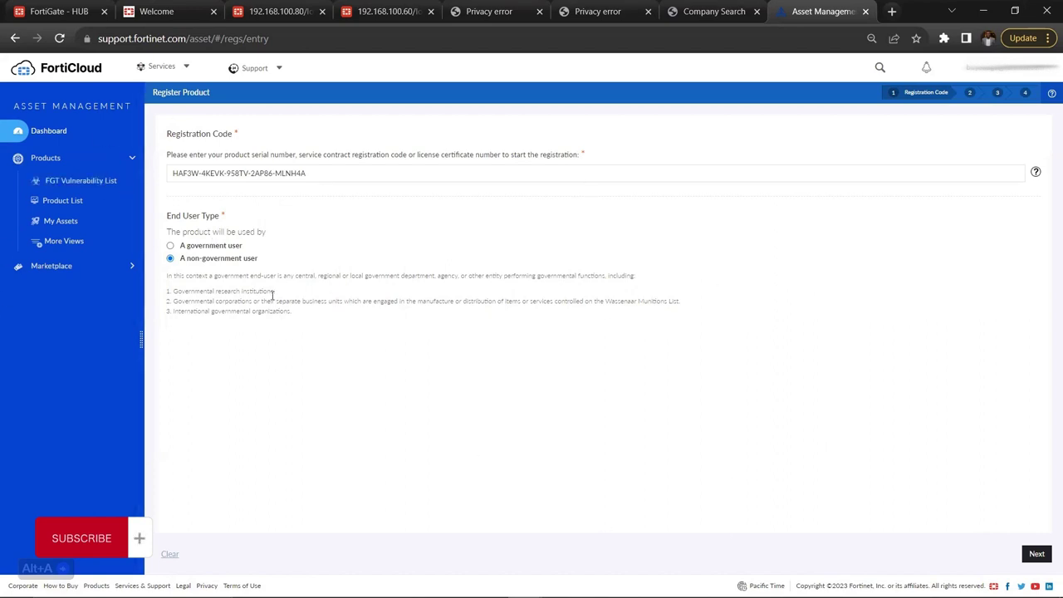
left_click(75, 202)
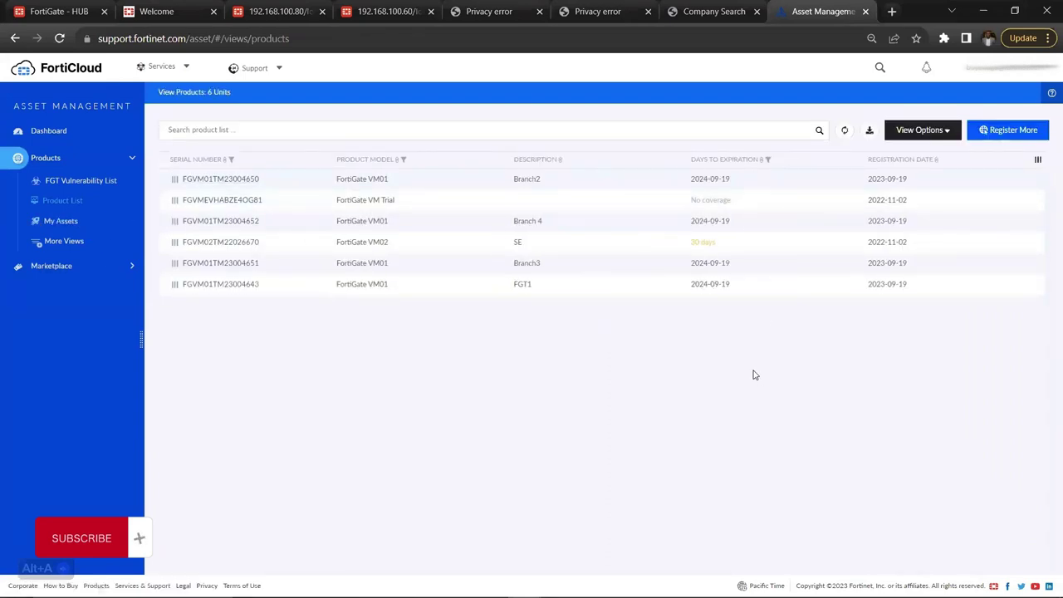
Open unit FGVM01TM23004650, request its FortiGate-VM license file under License & Key, then cancel saving.
left_click(234, 181)
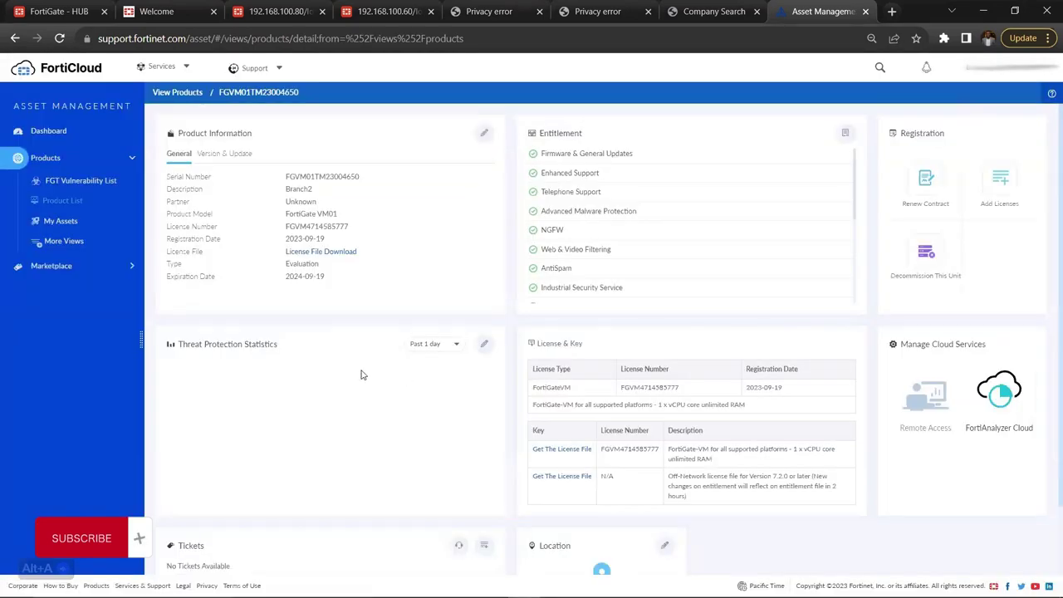
scroll(362, 377, "down", 1)
scroll(363, 376, "down", 1)
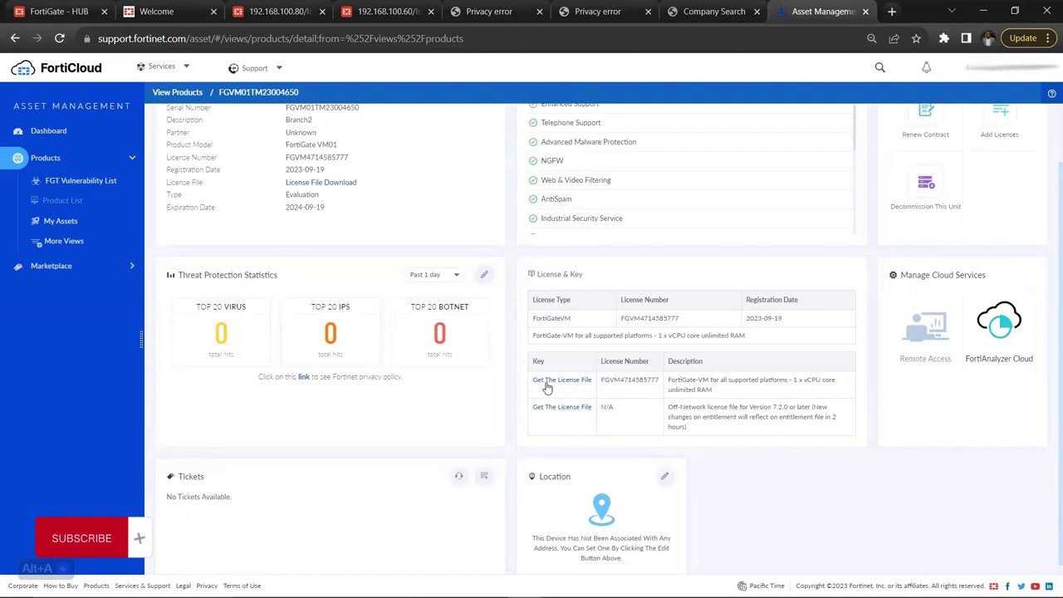
left_click(554, 382)
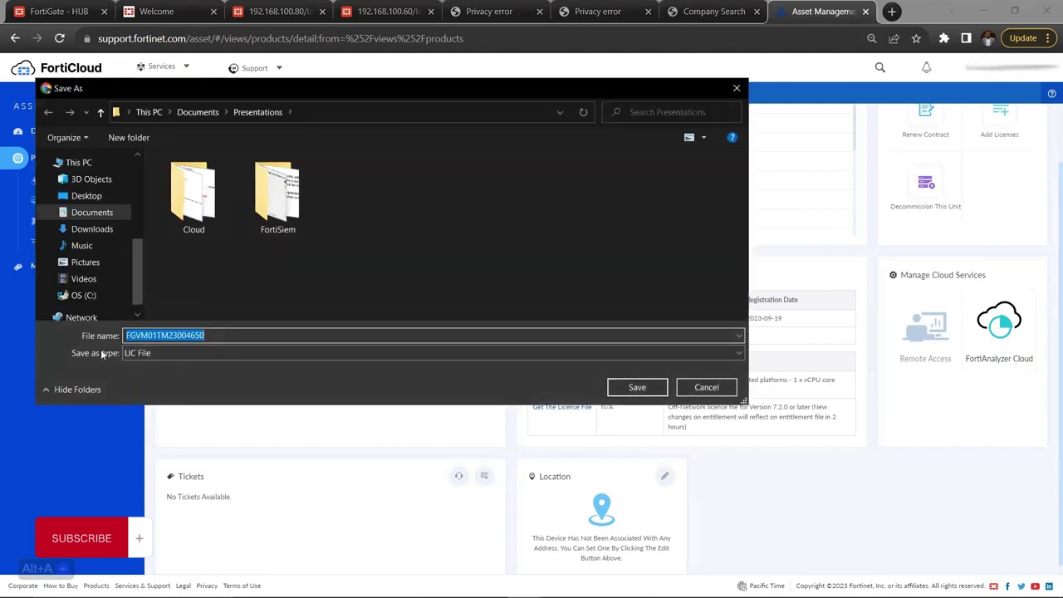
left_click(707, 388)
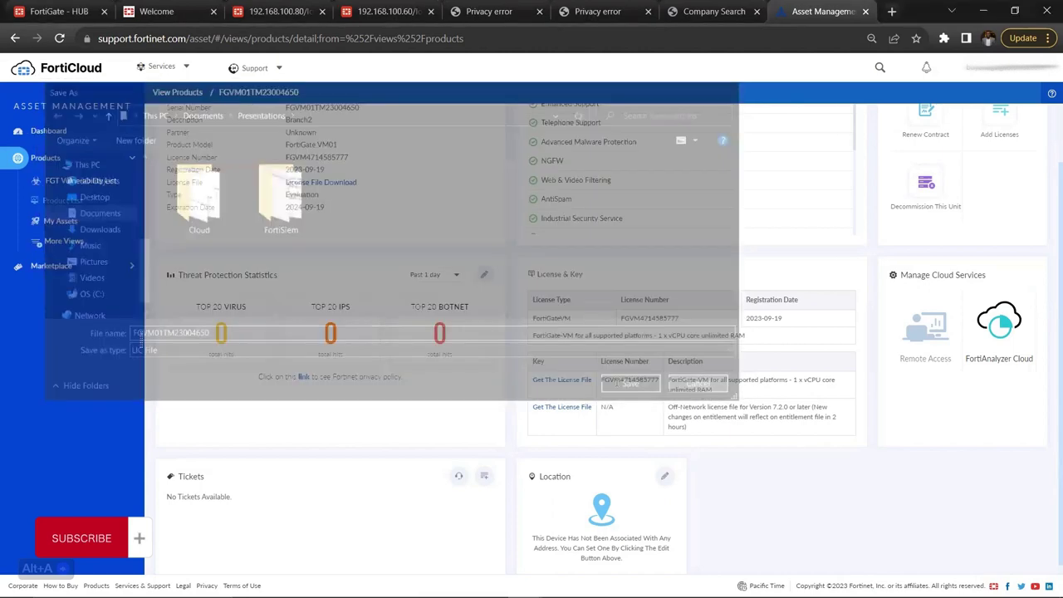
On the FortiGate HUB tab, go to System > FortiGuard to view license entitlements and expiry dates.
left_click(37, 13)
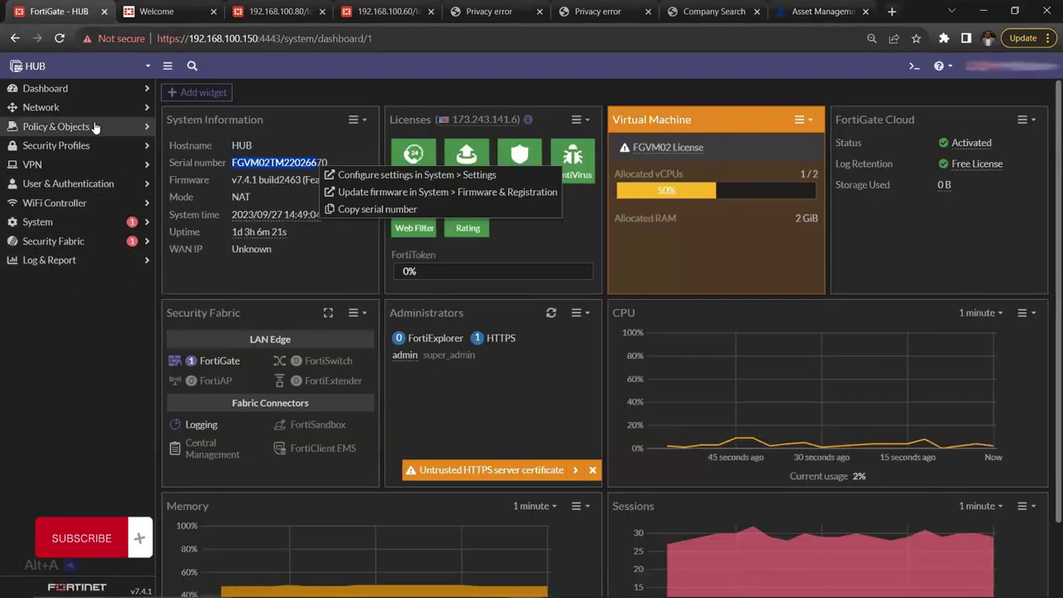
left_click(76, 222)
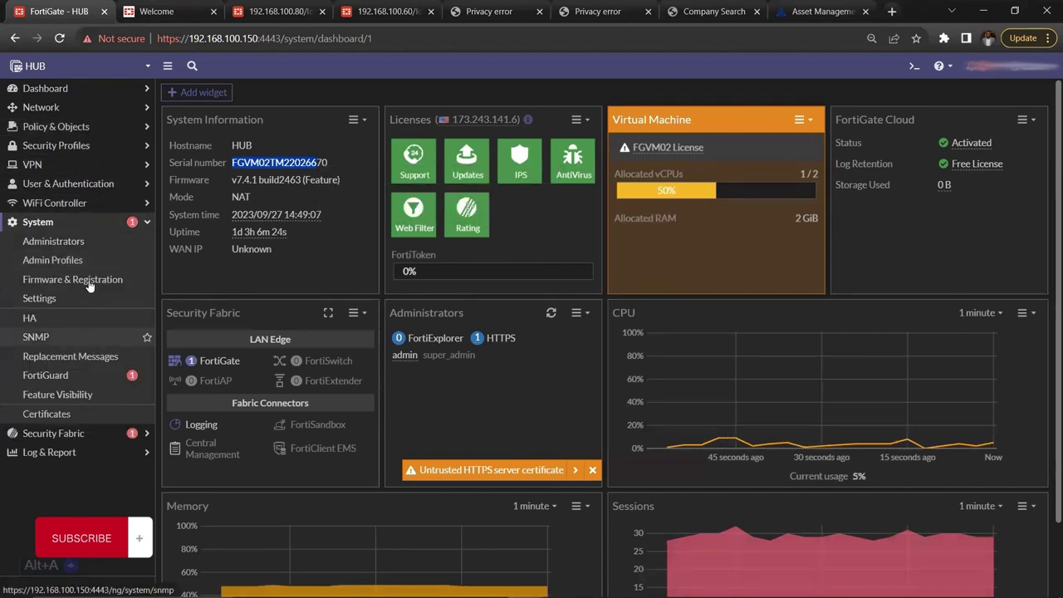
left_click(70, 384)
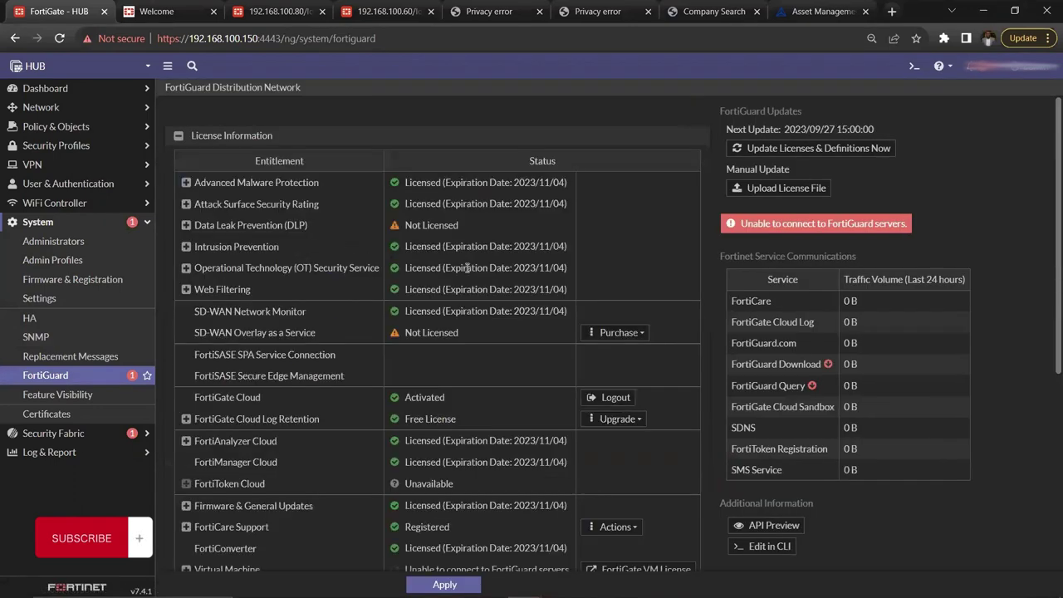
left_click(811, 190)
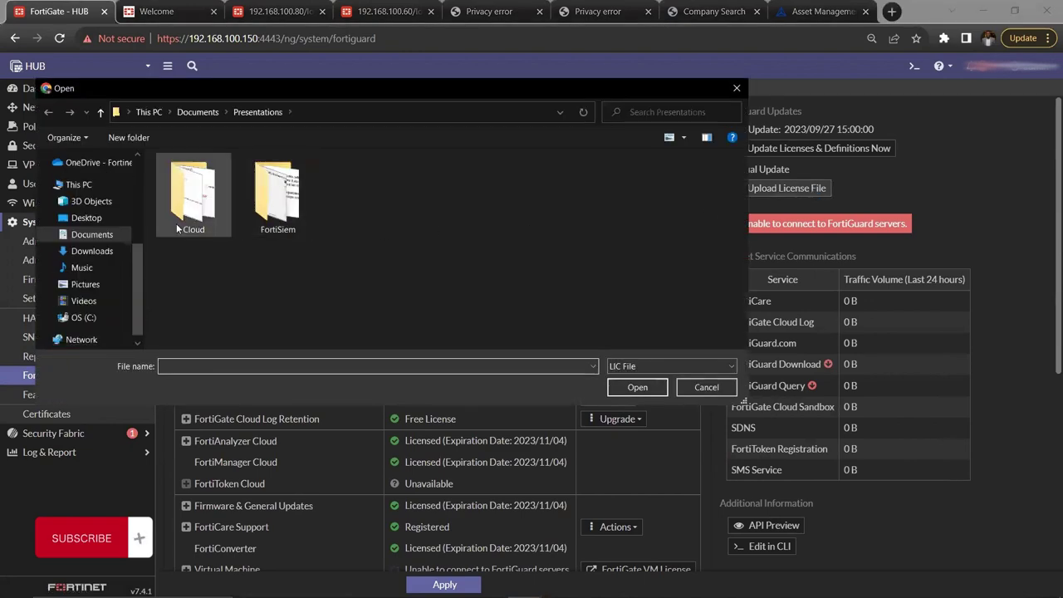
left_click(104, 238)
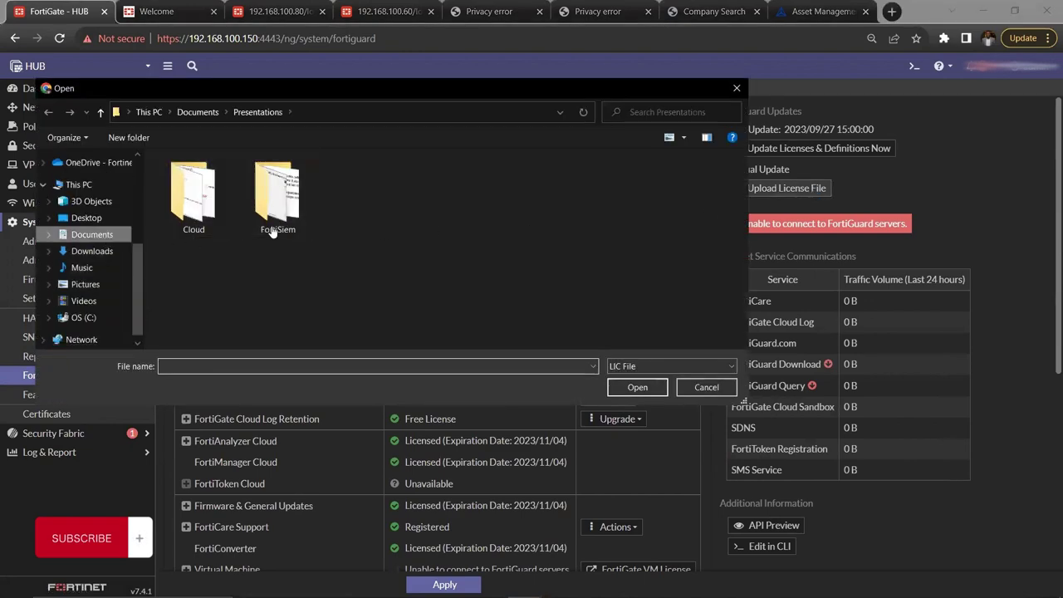
scroll(242, 219, "up", 2)
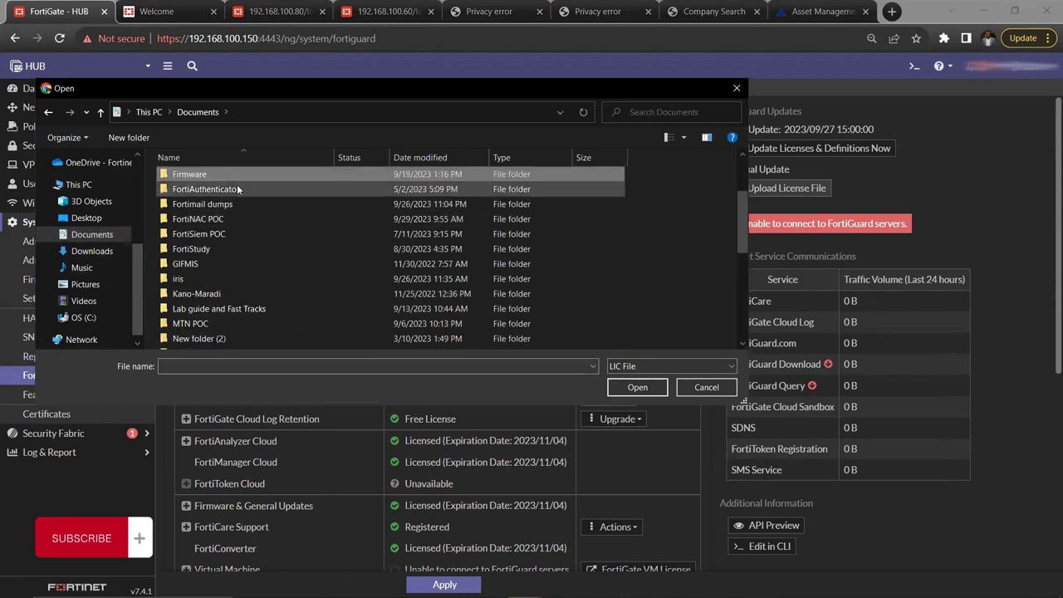
double_click(238, 175)
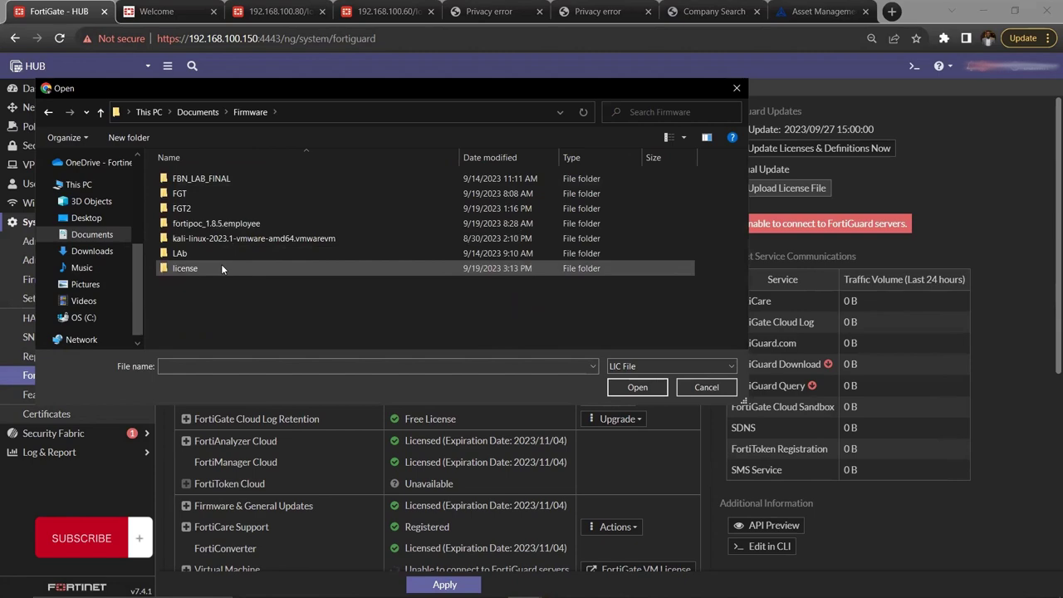
double_click(221, 264)
left_click(223, 194)
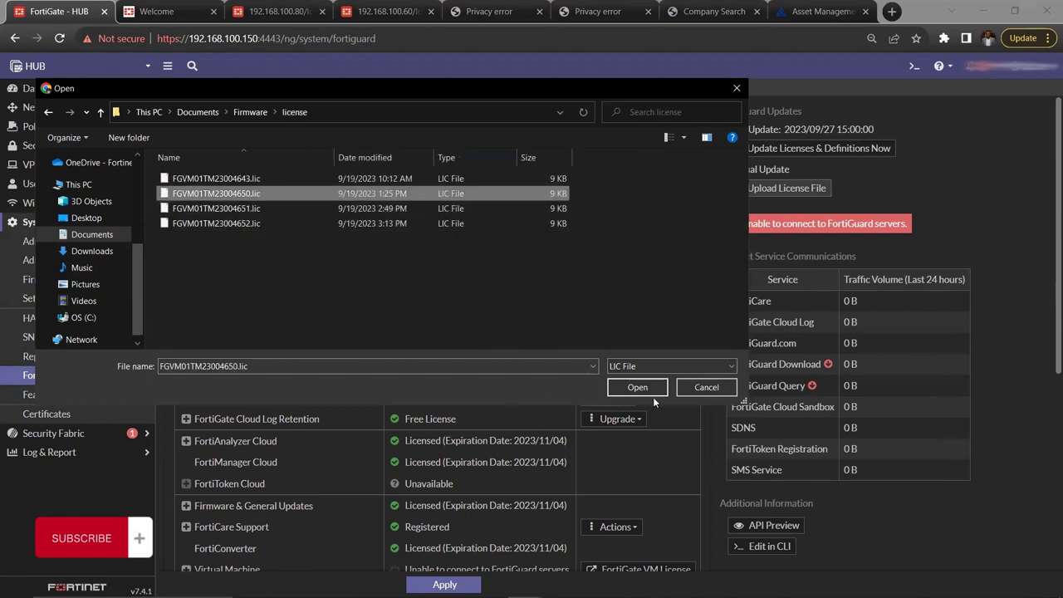
left_click(706, 388)
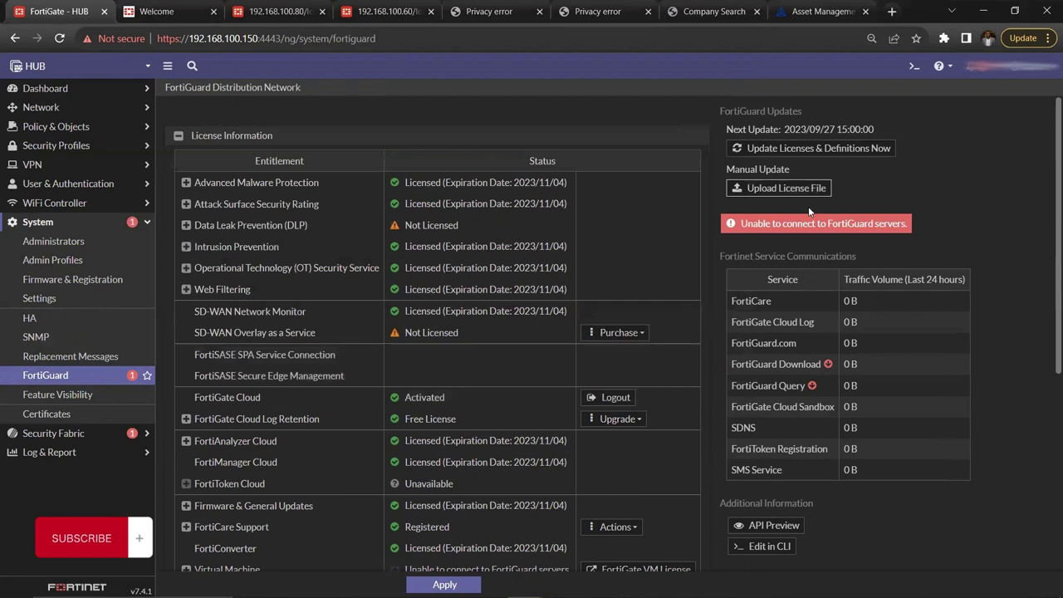
Check the warning notifications, then open Dashboard > Status to confirm licenses run through 2023/11/05.
left_click(972, 66)
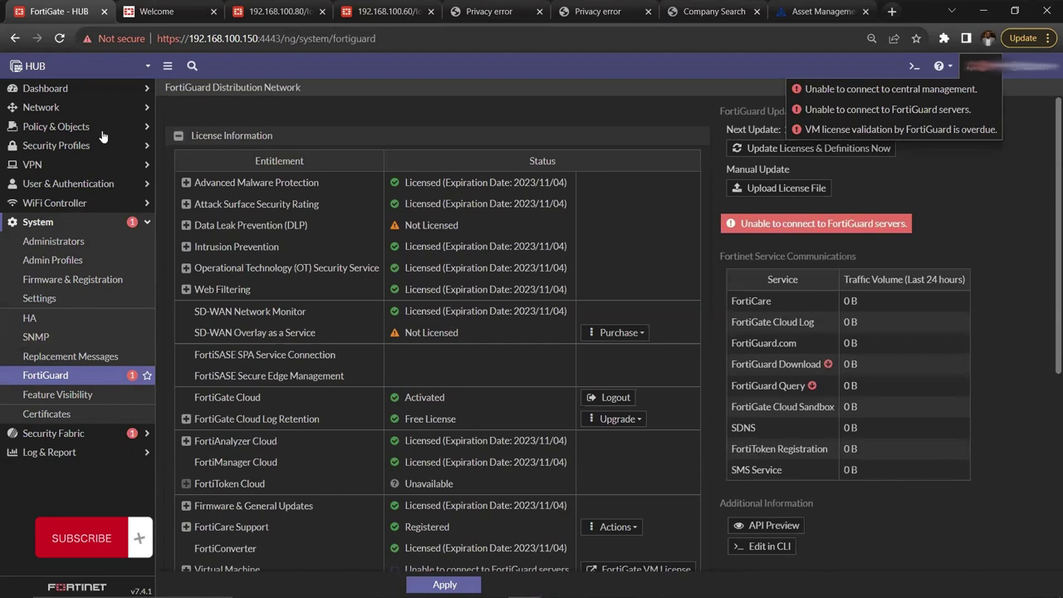
left_click(45, 88)
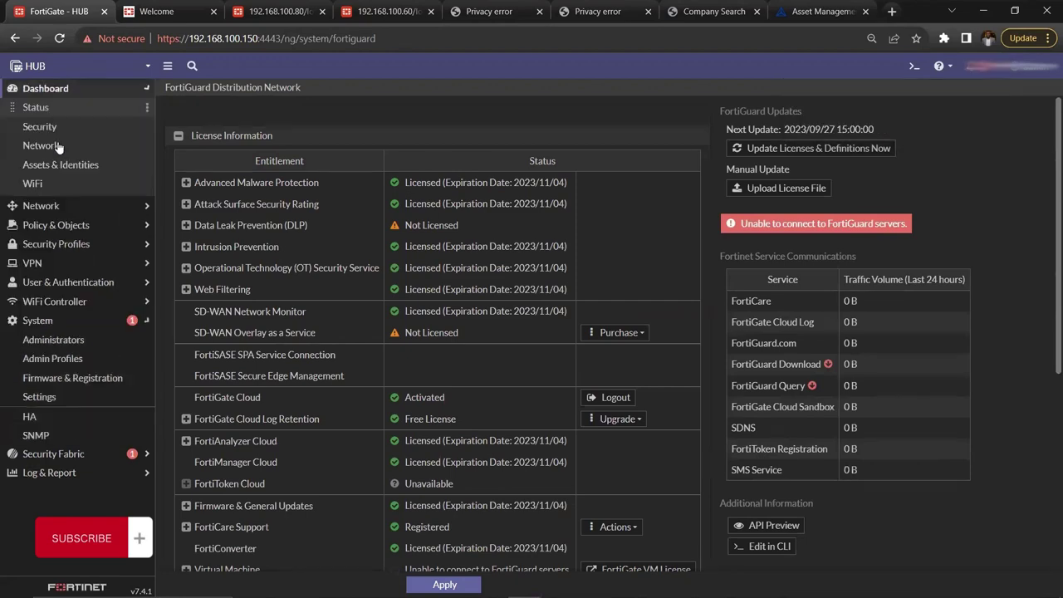
left_click(36, 107)
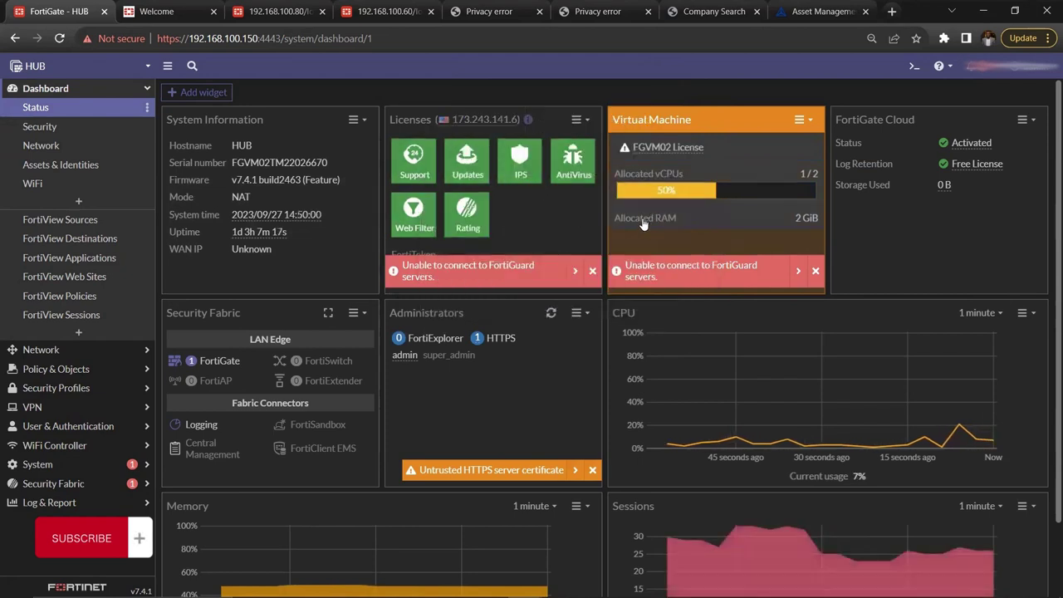
mouse_move(240, 360)
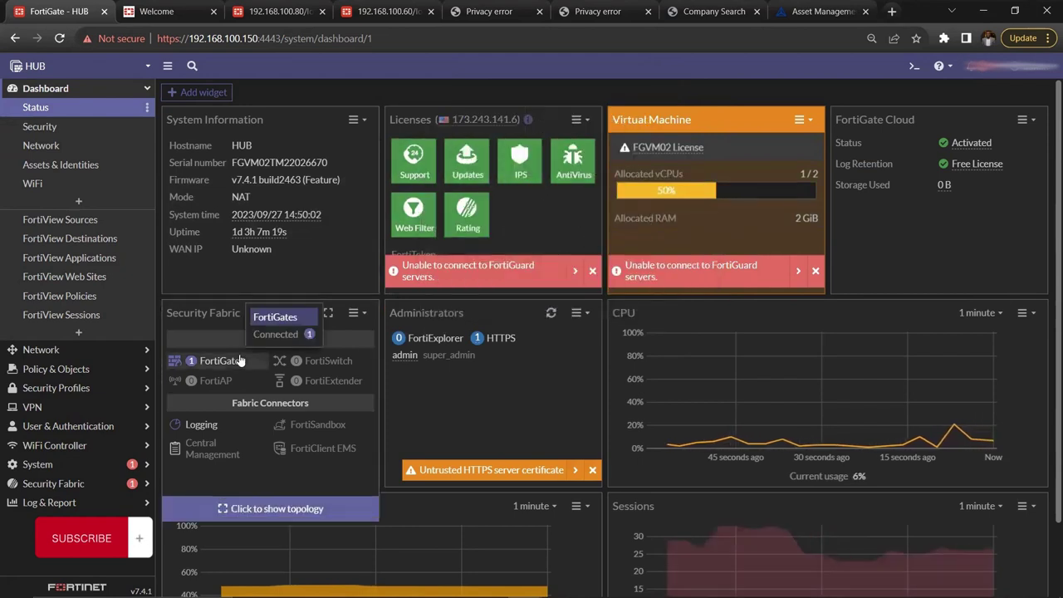